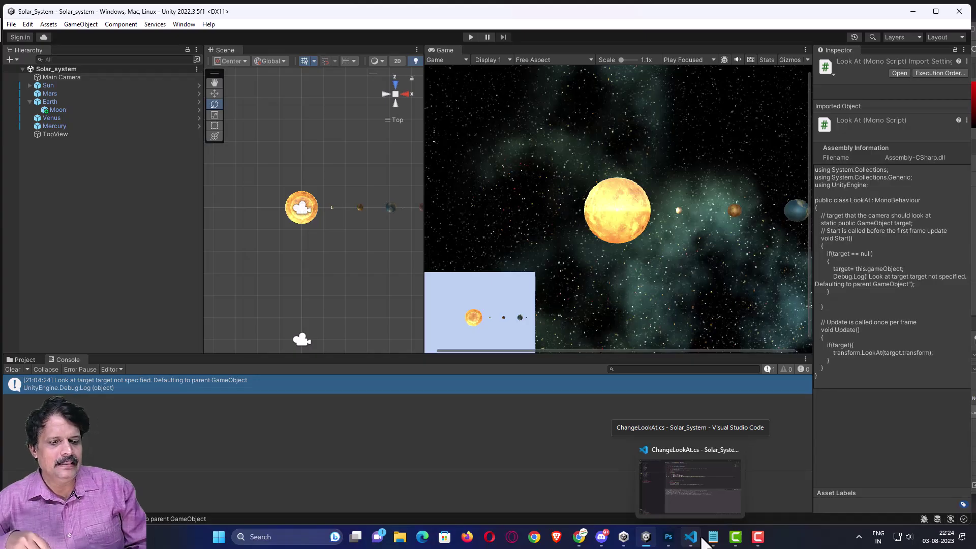
# Open the Sounds folder inside the project's Assets.
pyautogui.click(21, 359)
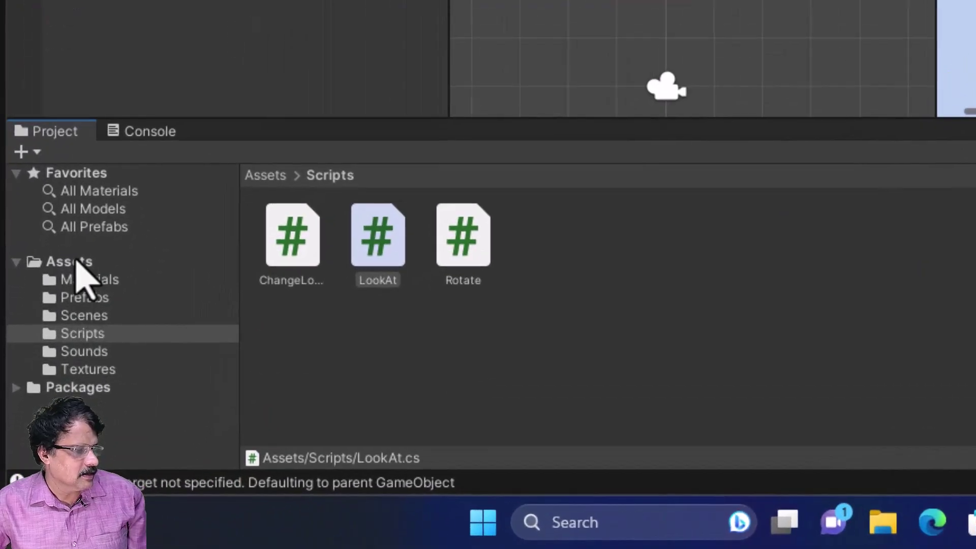
pyautogui.click(61, 312)
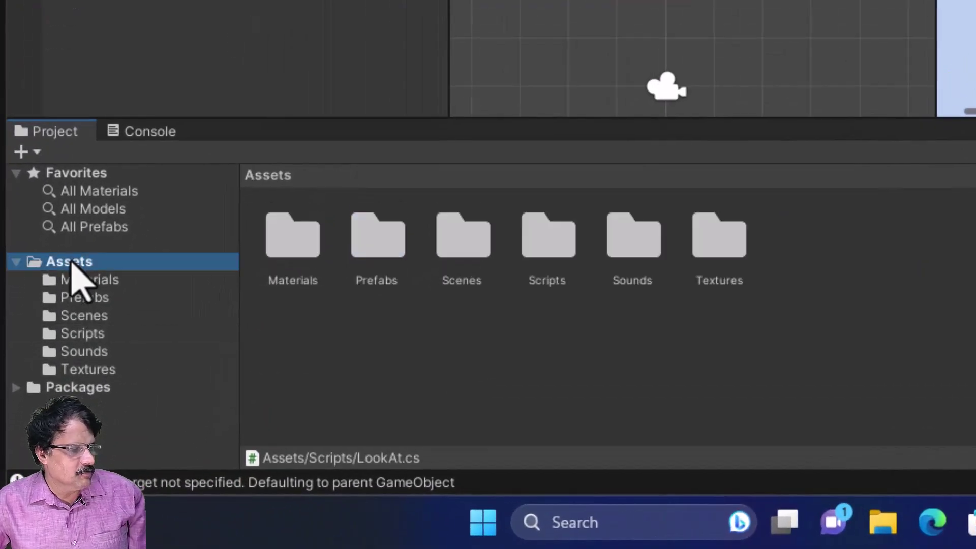
pyautogui.doubleClick(622, 252)
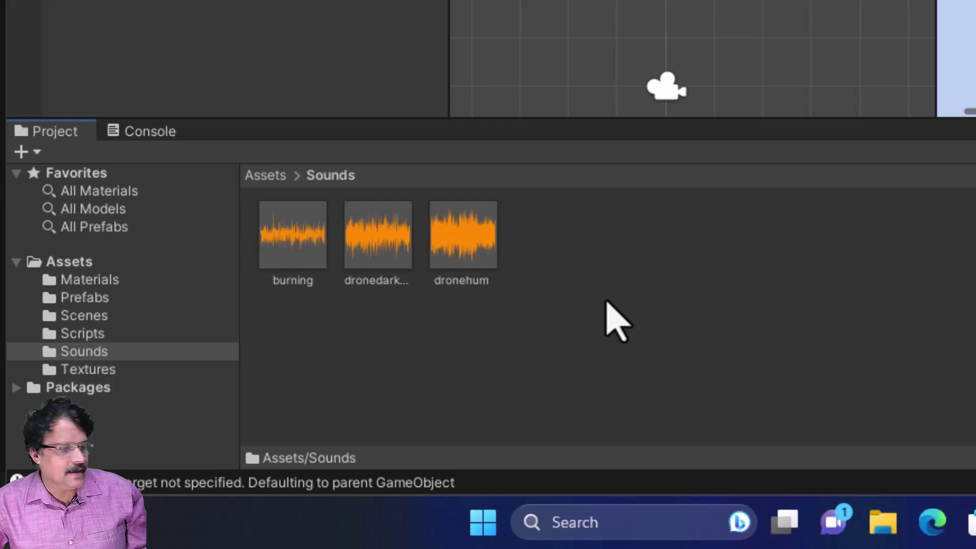
# Preview the burning, dronedarkandscary and dronehum audio clips in turn, stopping each one after listening.
pyautogui.click(285, 239)
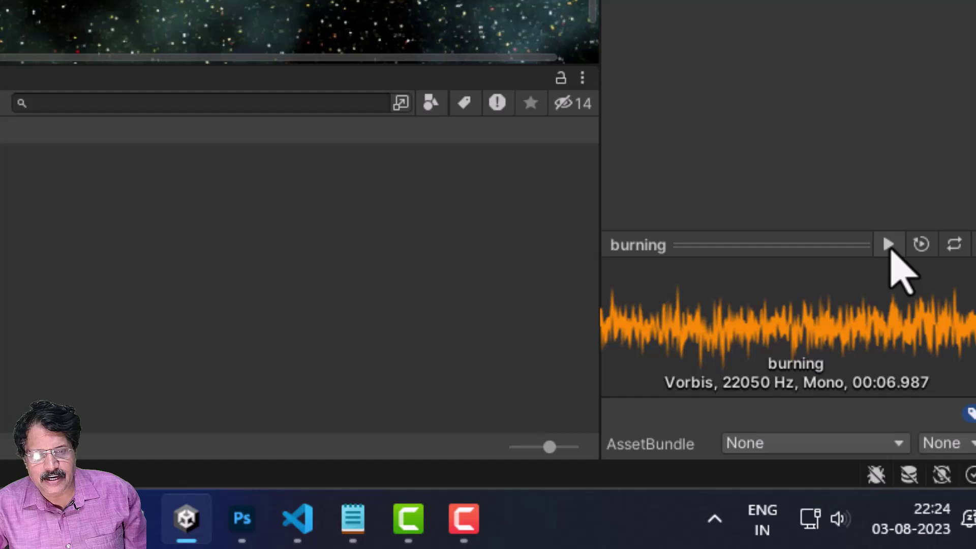
pyautogui.click(975, 403)
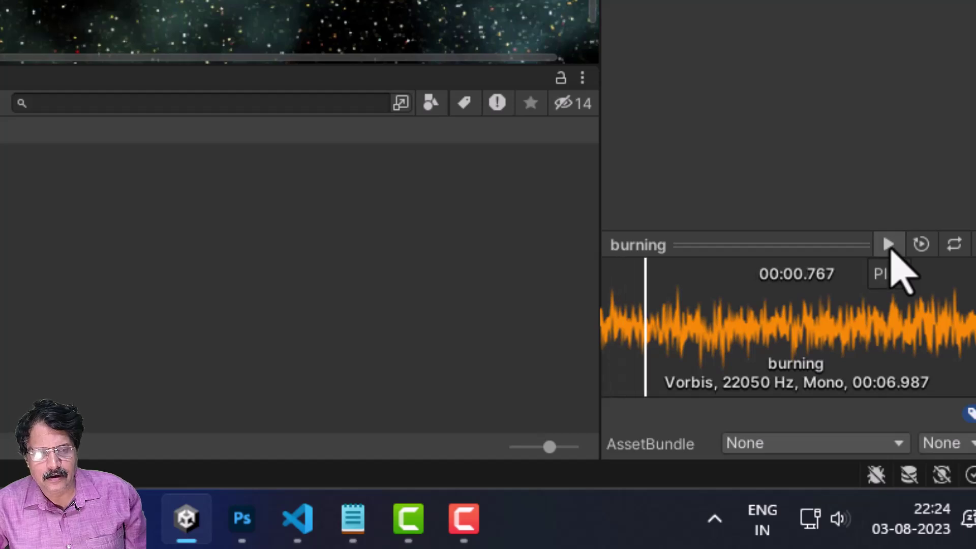
pyautogui.click(888, 245)
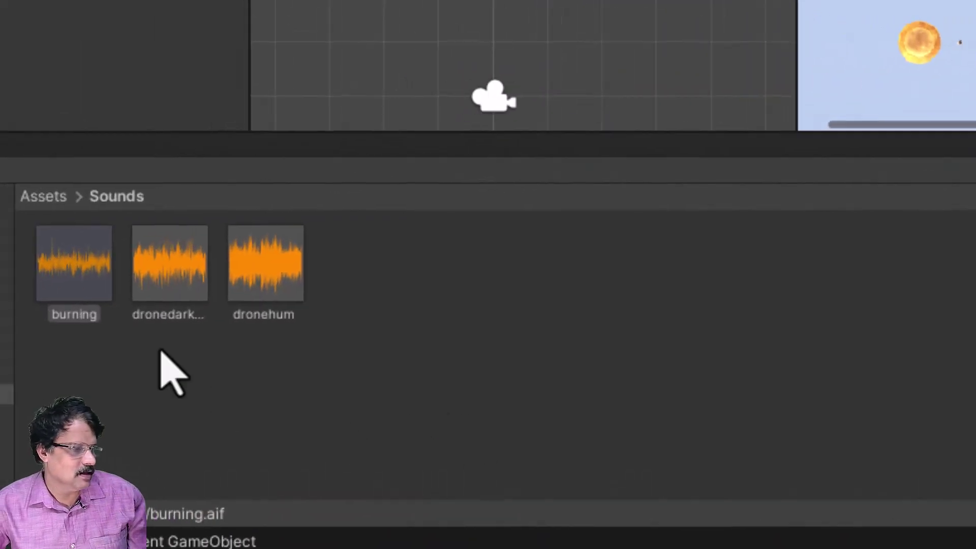
pyautogui.click(164, 268)
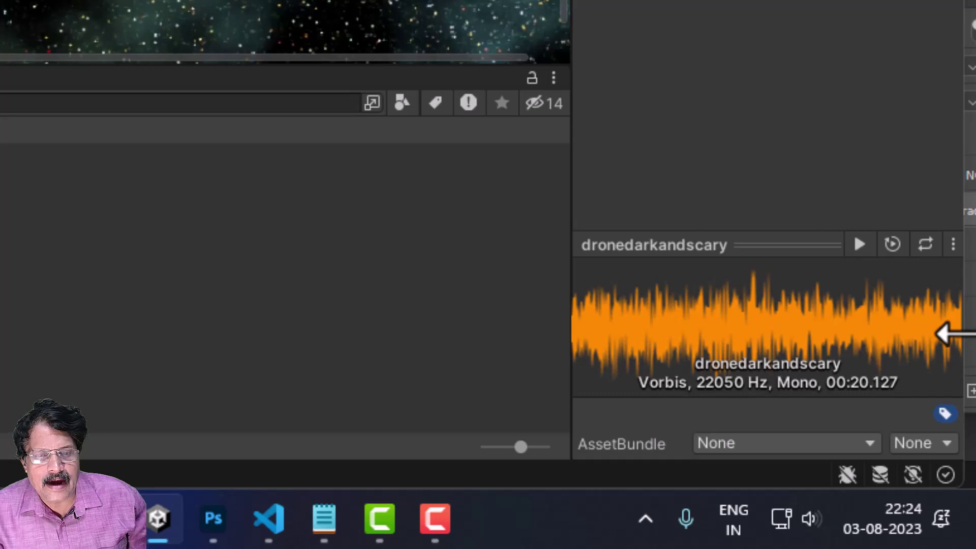
pyautogui.click(860, 246)
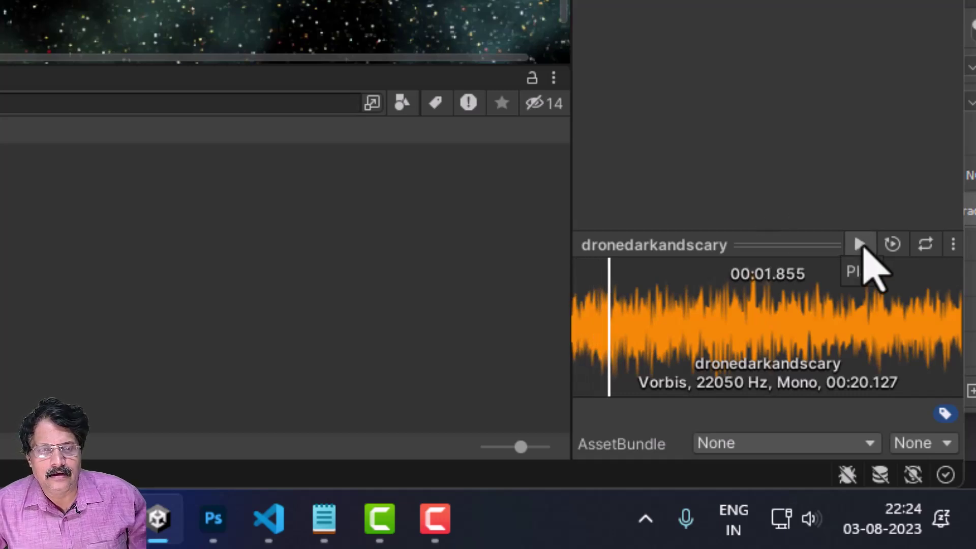
pyautogui.click(860, 245)
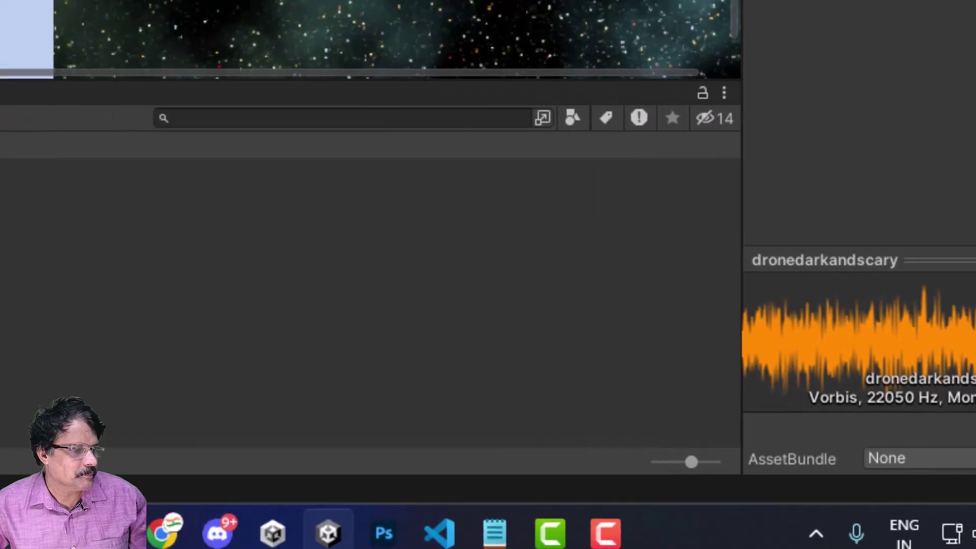
pyautogui.click(99, 292)
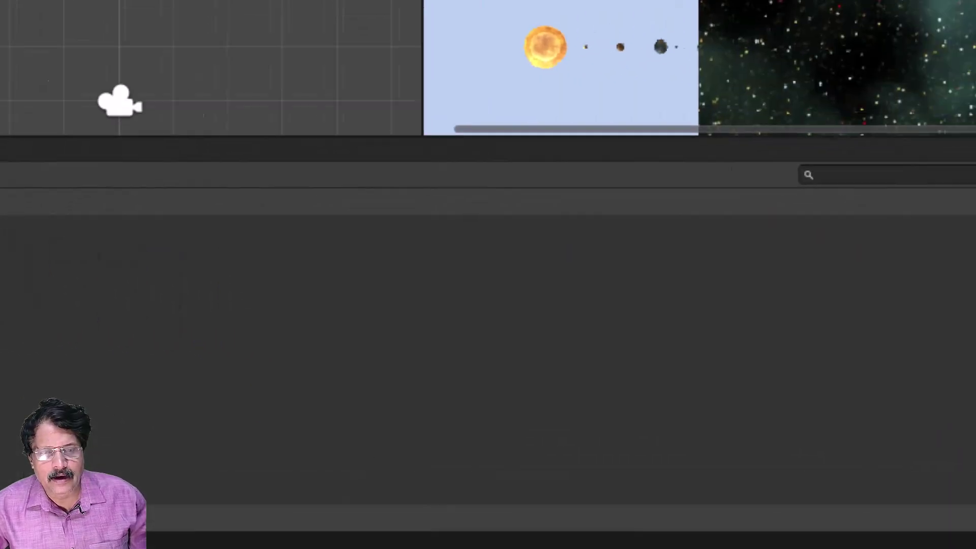
pyautogui.click(882, 245)
pyautogui.click(858, 244)
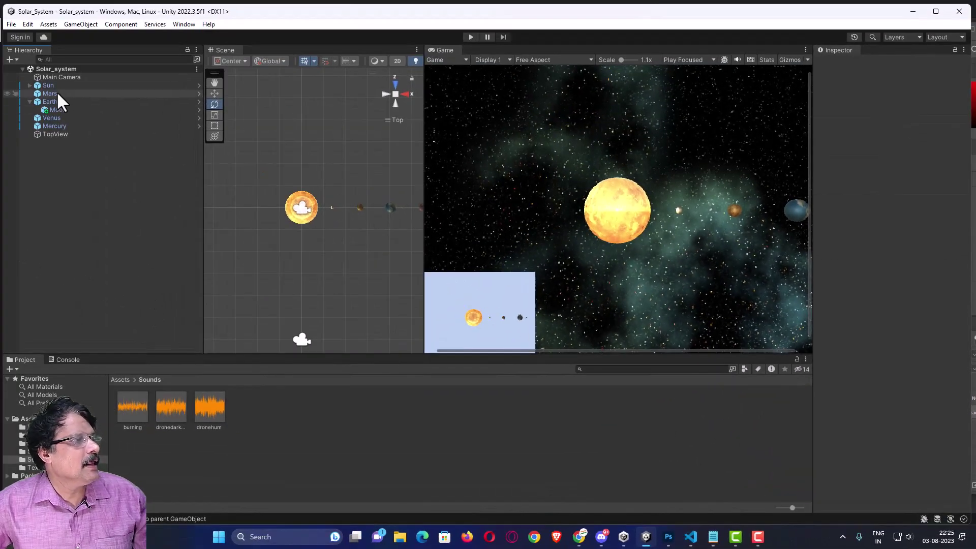
# Attach the burning audio clip to the Sun object in the Solar_system scene.
pyautogui.click(54, 87)
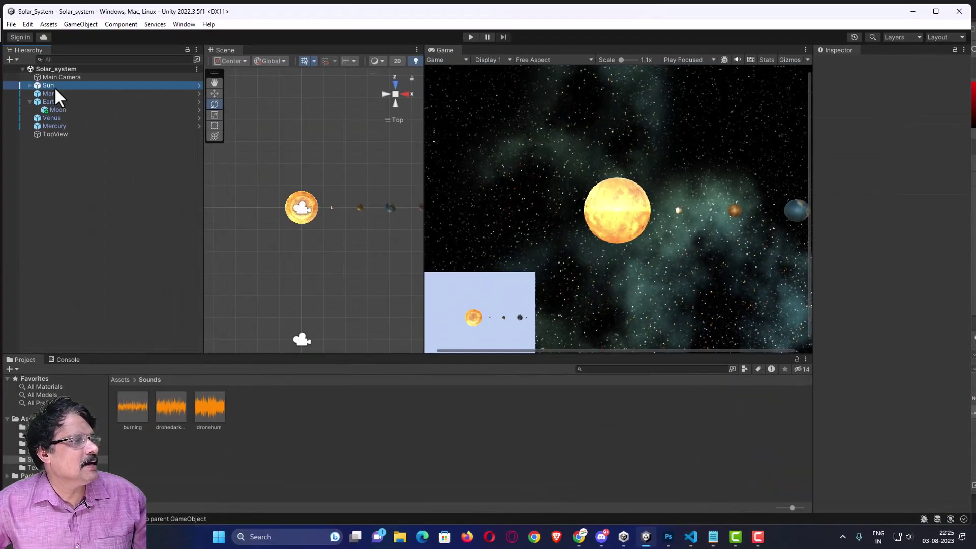
pyautogui.click(311, 460)
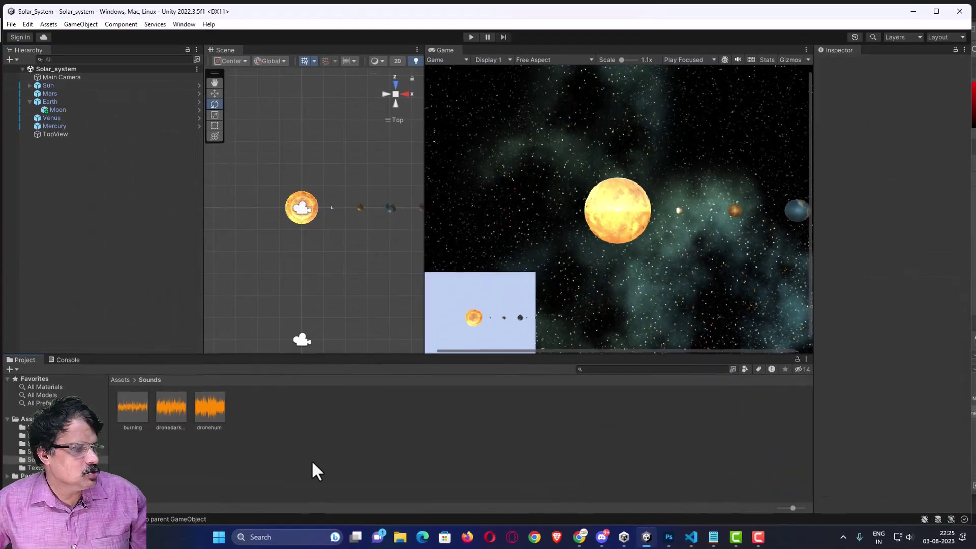
pyautogui.click(137, 416)
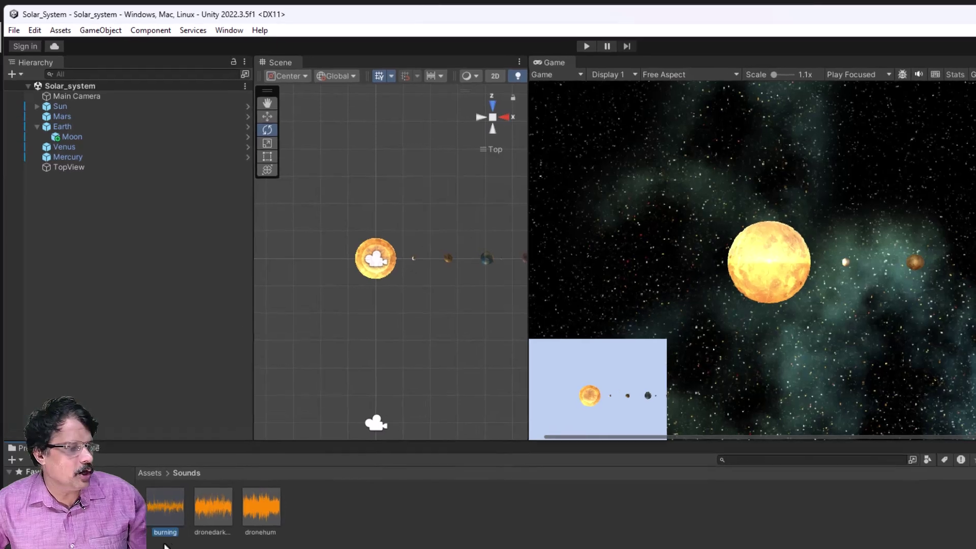
pyautogui.moveTo(193, 480)
pyautogui.mouseDown()
pyautogui.moveTo(177, 272)
pyautogui.moveTo(157, 189)
pyautogui.moveTo(87, 109)
pyautogui.moveTo(62, 104)
pyautogui.mouseUp()
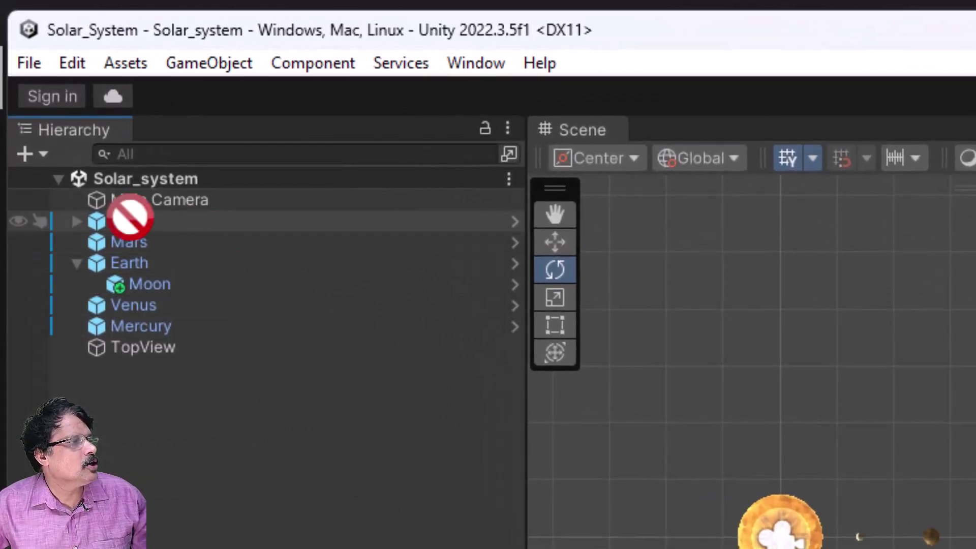
pyautogui.moveTo(130, 217); pyautogui.dragTo(131, 219)
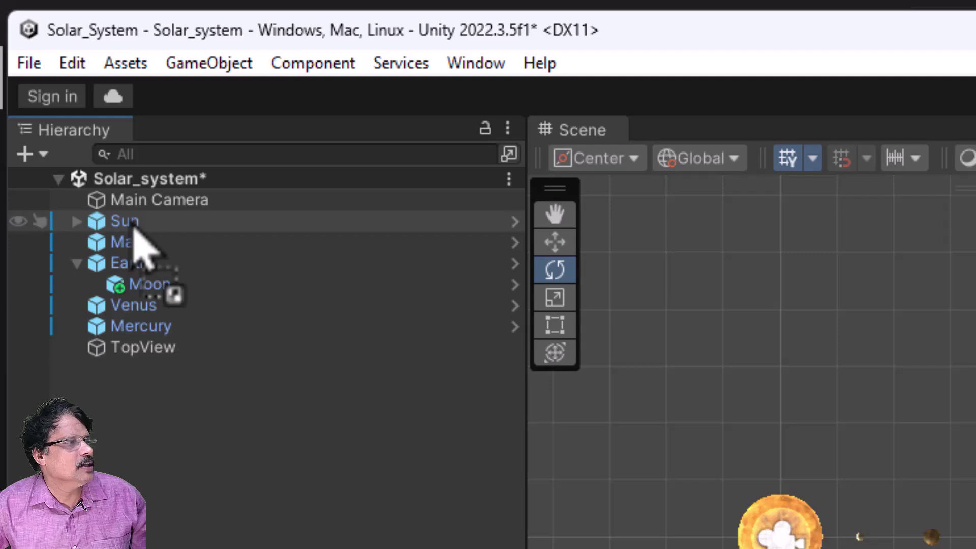
# Examine the Audio Source component's settings on the Sun, including playback, volume and blend options.
pyautogui.click(96, 223)
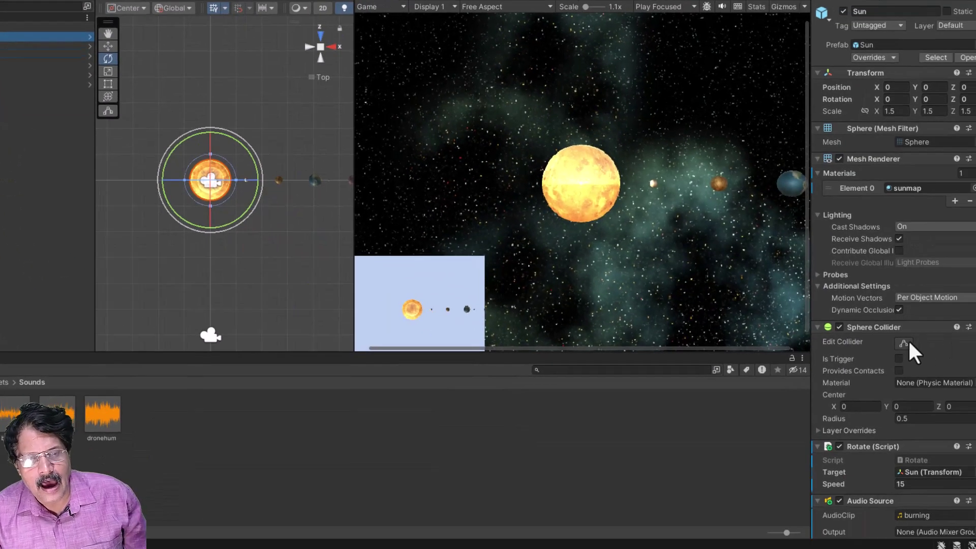
pyautogui.scroll(-10, 908, 339)
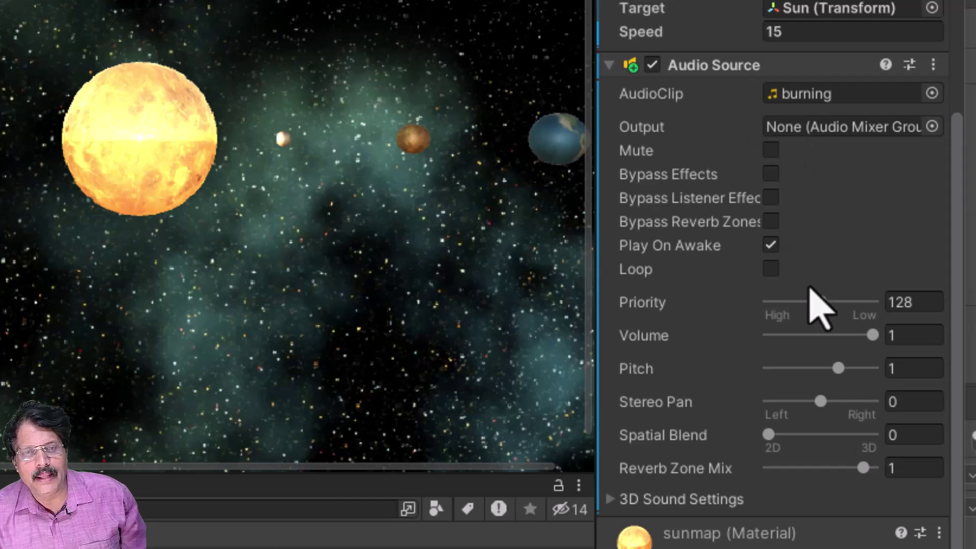
pyautogui.scroll(-3, 788, 445)
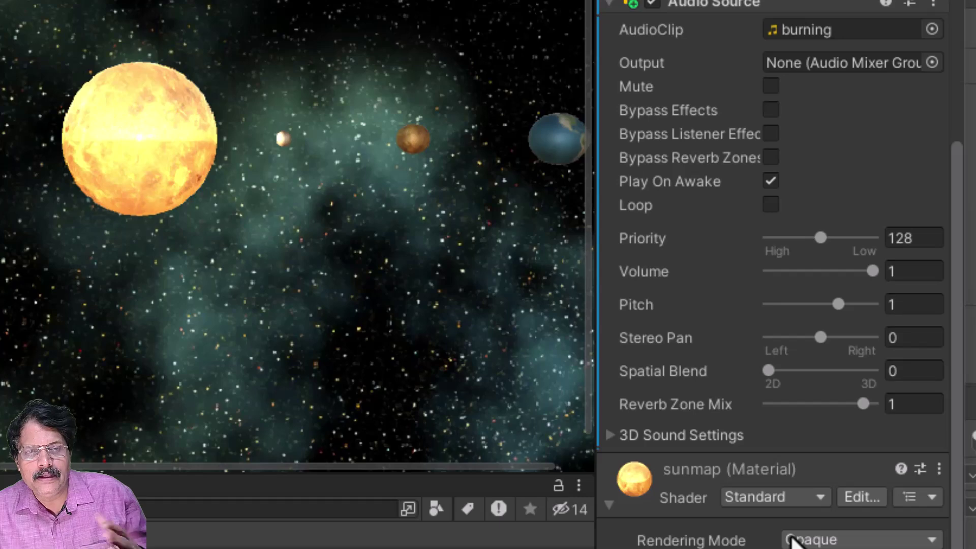
pyautogui.scroll(-10, 808, 474)
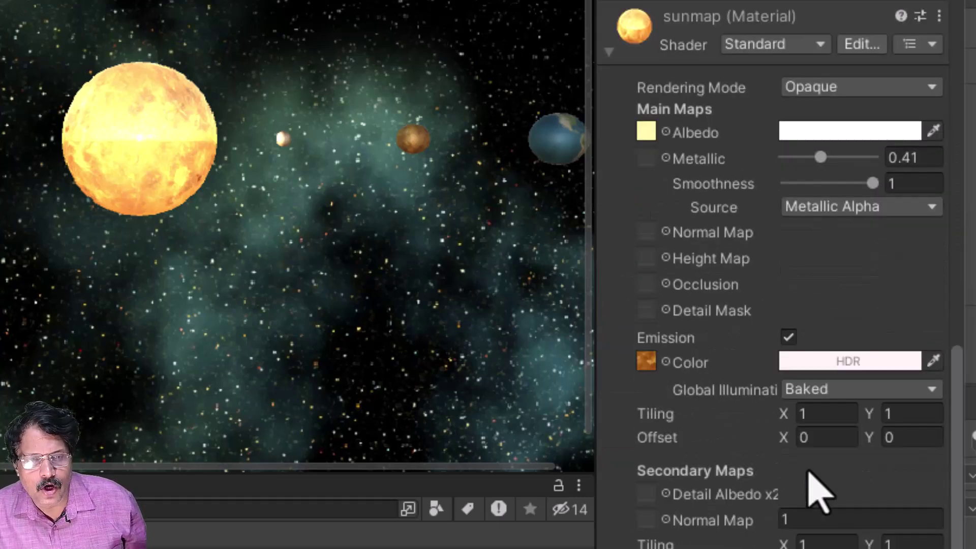
pyautogui.scroll(12, 816, 490)
pyautogui.scroll(-4, 808, 473)
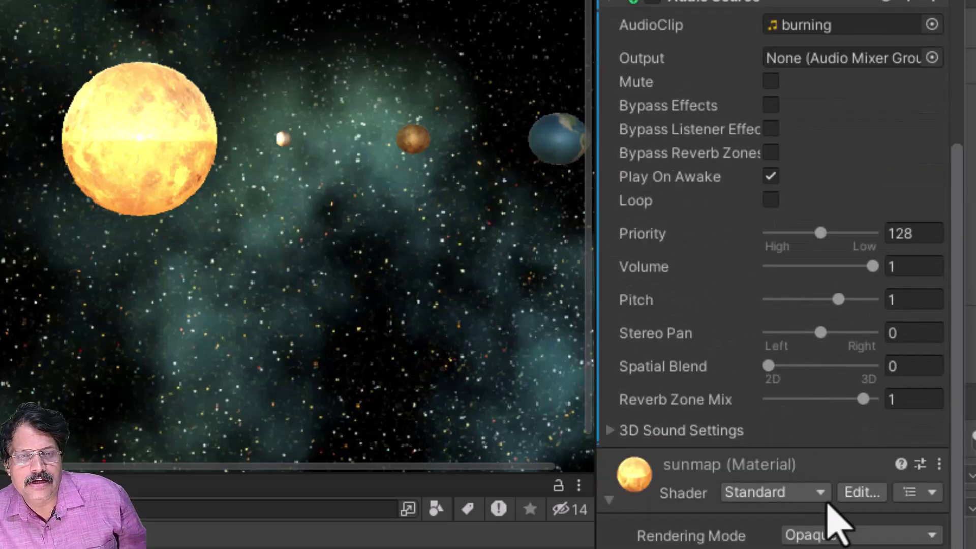
pyautogui.scroll(-1, 861, 464)
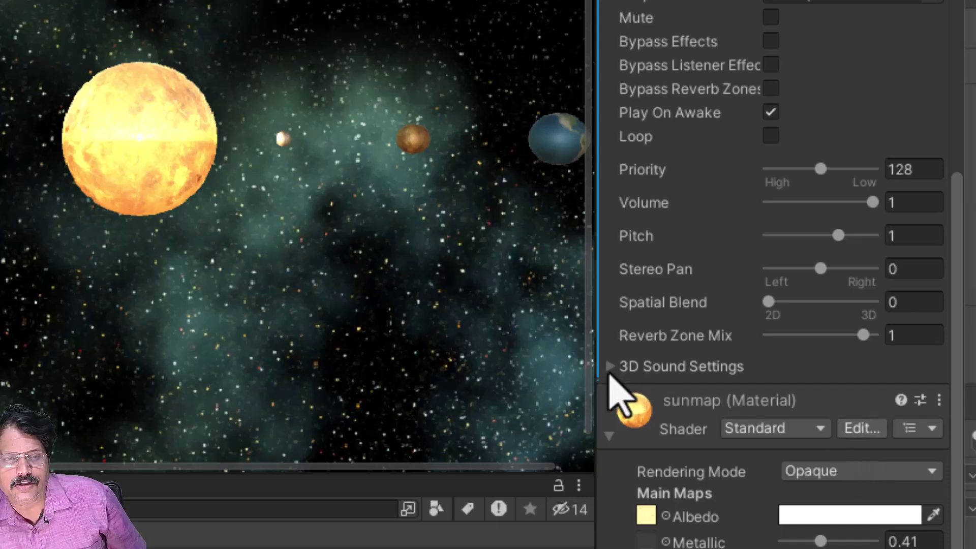
# In the Sun's 3D Sound Settings, set Max Distance to 30 and Doppler Level to 0.
pyautogui.click(611, 367)
pyautogui.scroll(-2, 612, 358)
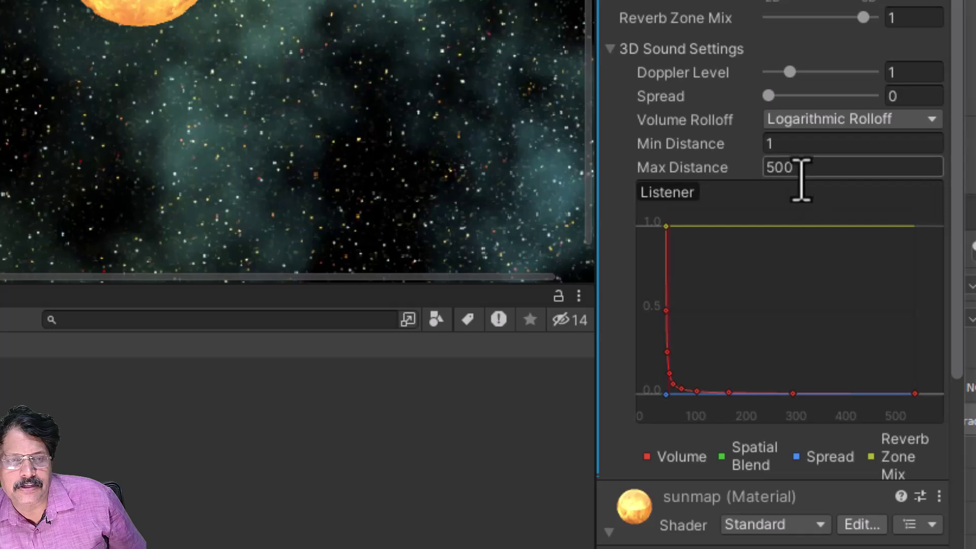
pyautogui.click(801, 167)
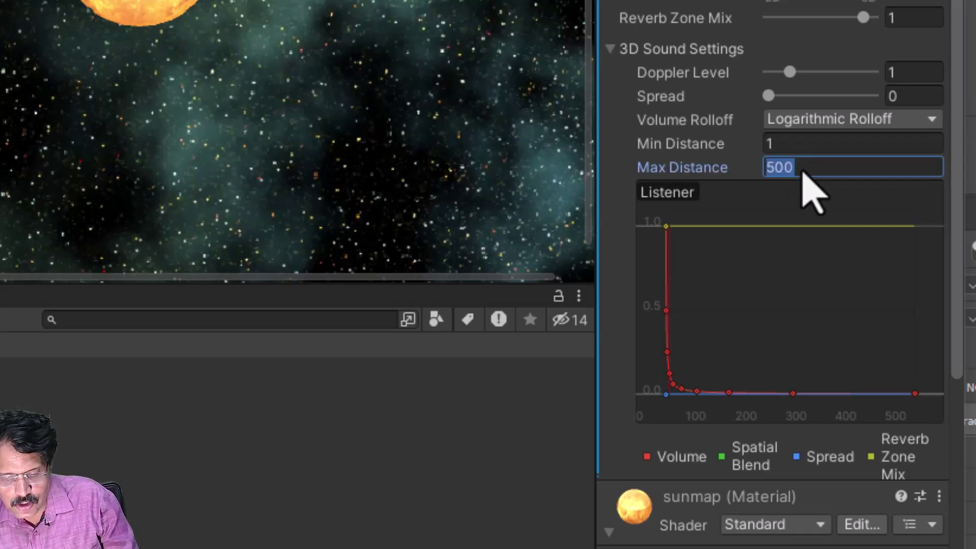
pyautogui.write('40')
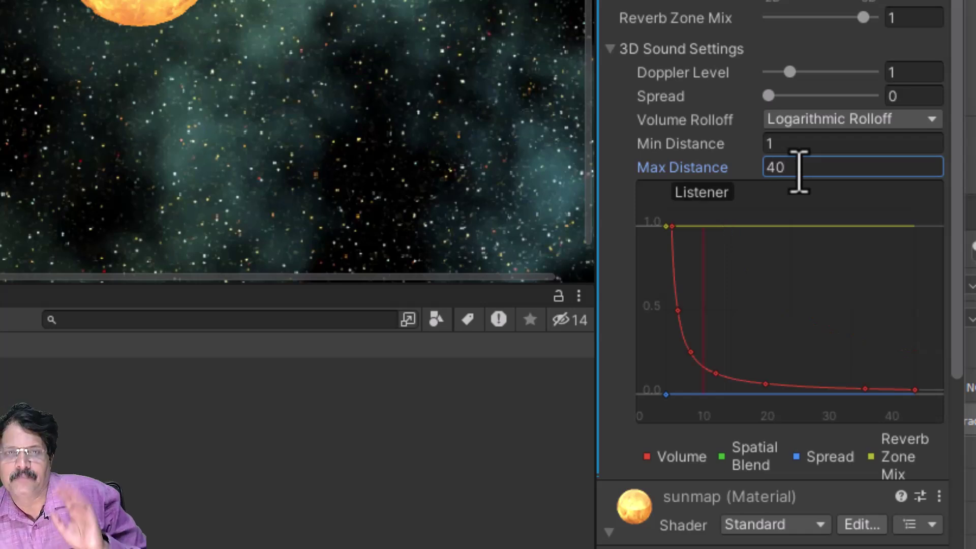
pyautogui.press('Return')
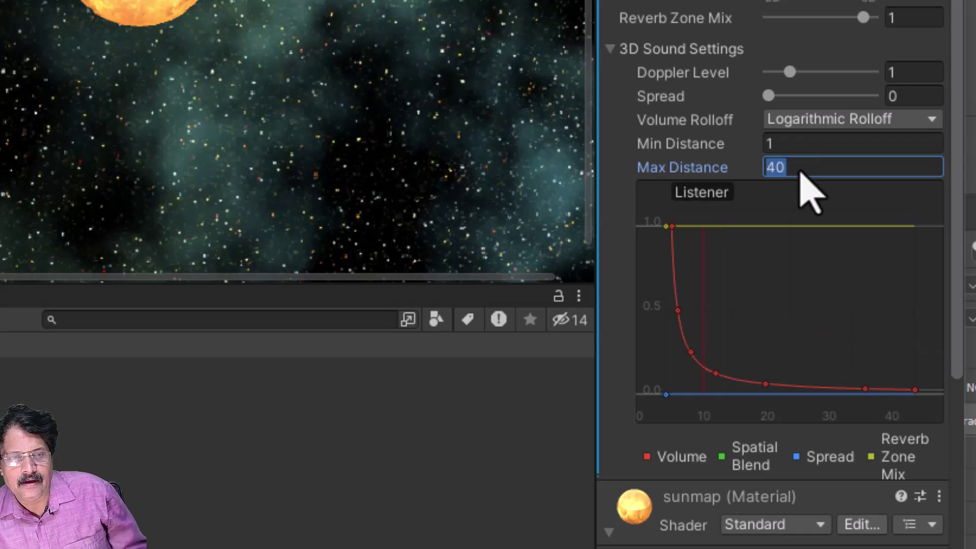
pyautogui.write('30')
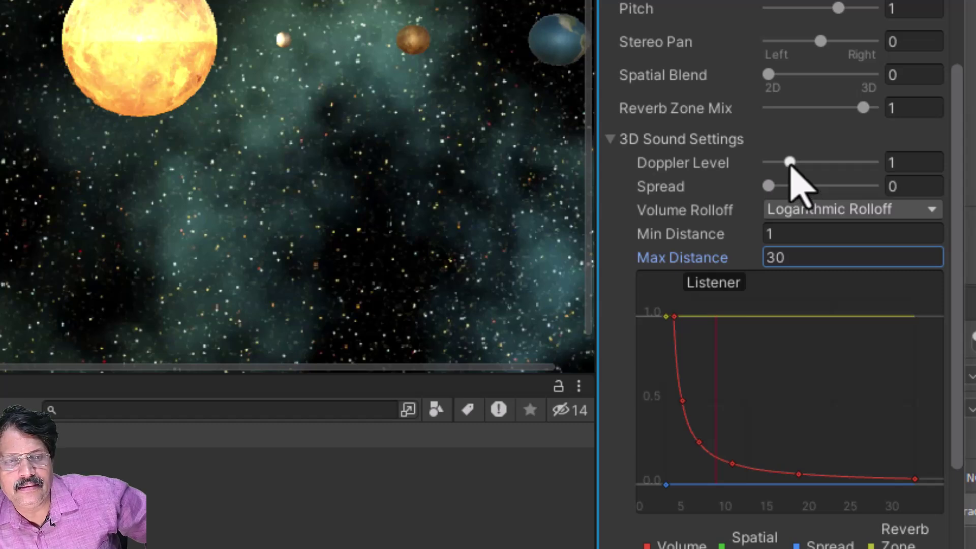
pyautogui.moveTo(789, 163); pyautogui.dragTo(762, 163)
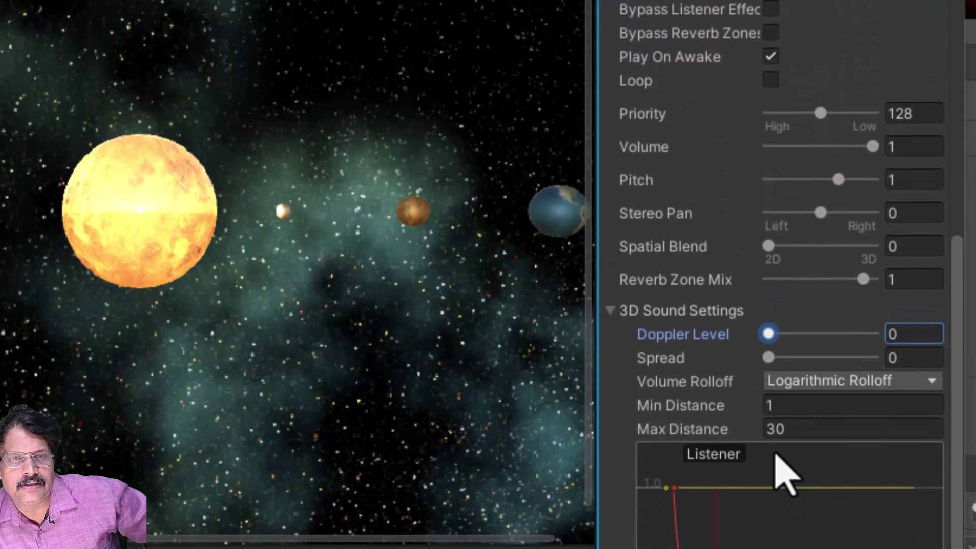
# Set the volume of the Sun's Audio Source to 0.4.
pyautogui.scroll(6, 760, 300)
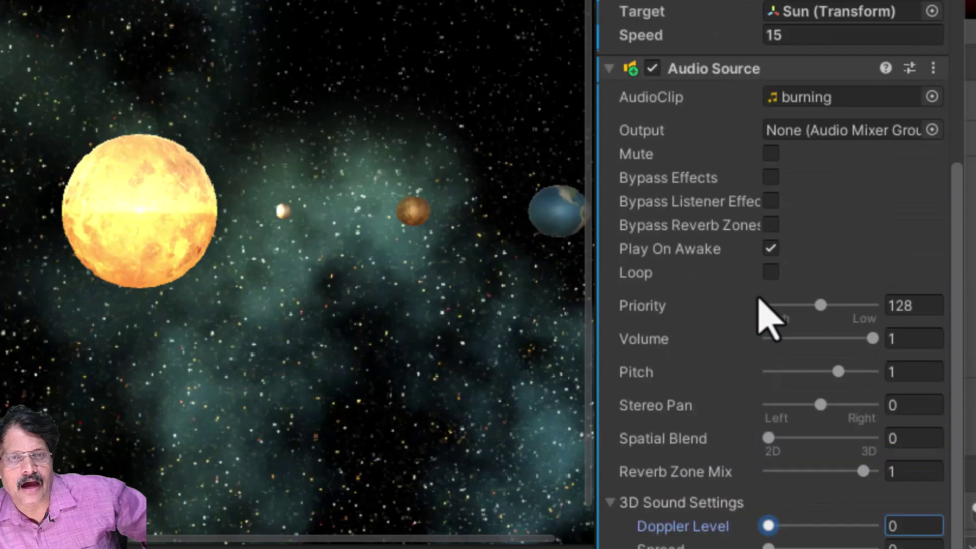
pyautogui.scroll(-2, 873, 356)
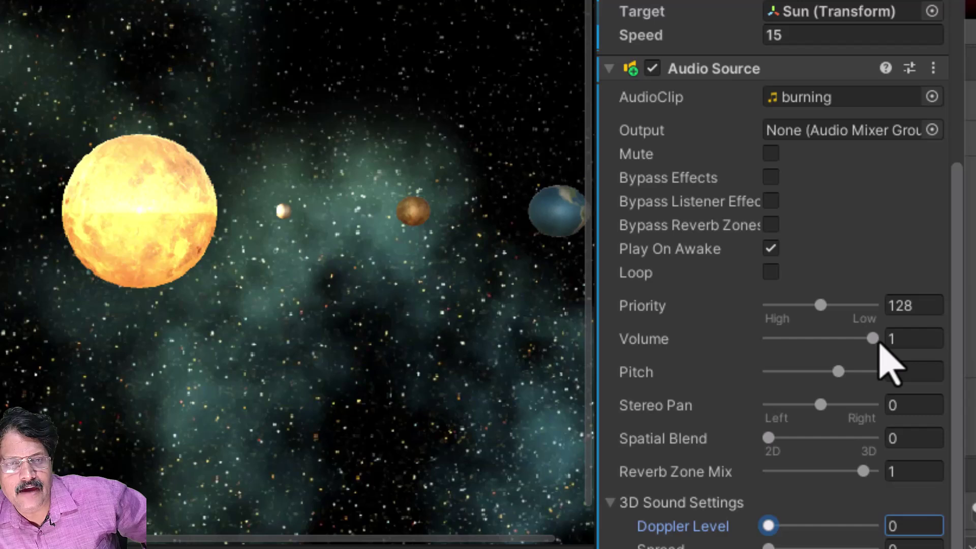
pyautogui.moveTo(868, 343); pyautogui.dragTo(816, 342)
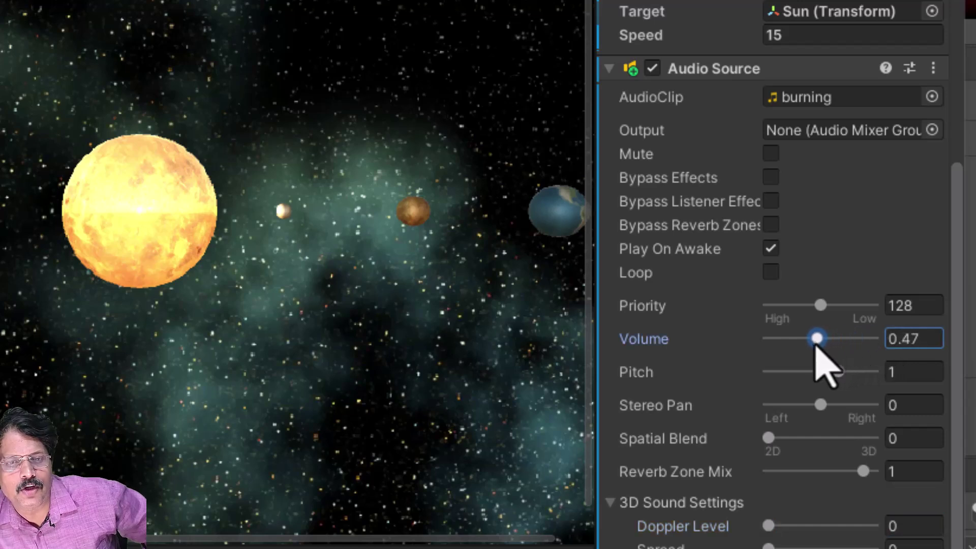
pyautogui.click(935, 339)
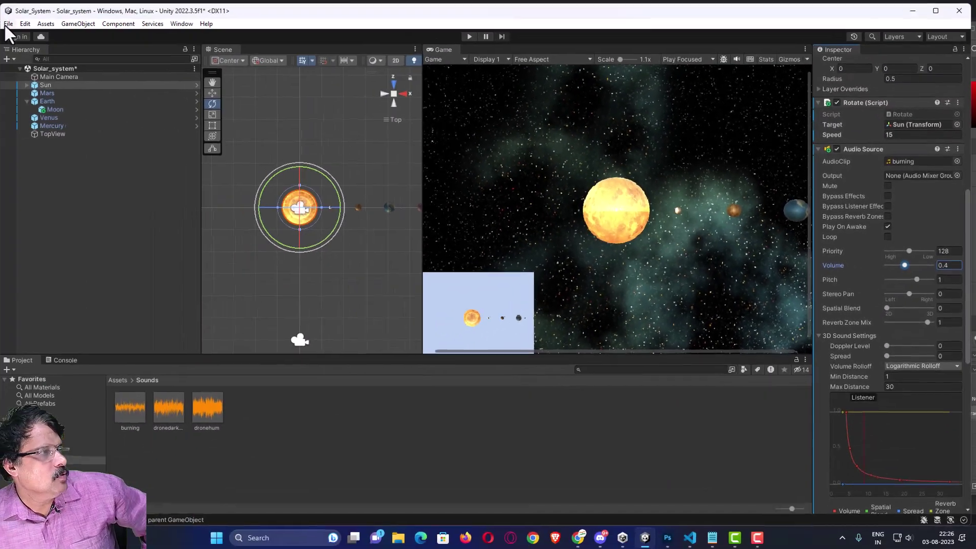
# Save the scene, run it in Play mode to test the burning sound, and stop playback.
pyautogui.click(7, 26)
pyautogui.click(31, 97)
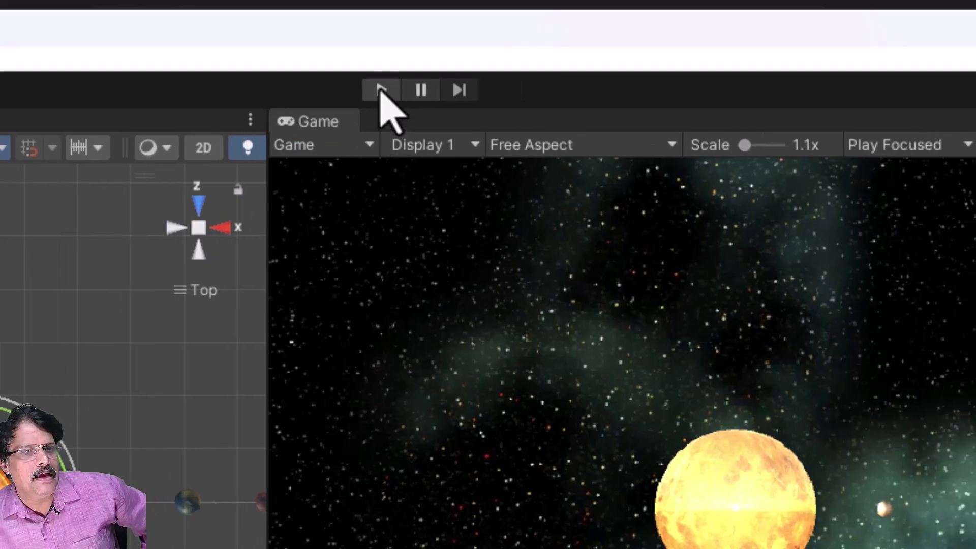
pyautogui.click(380, 89)
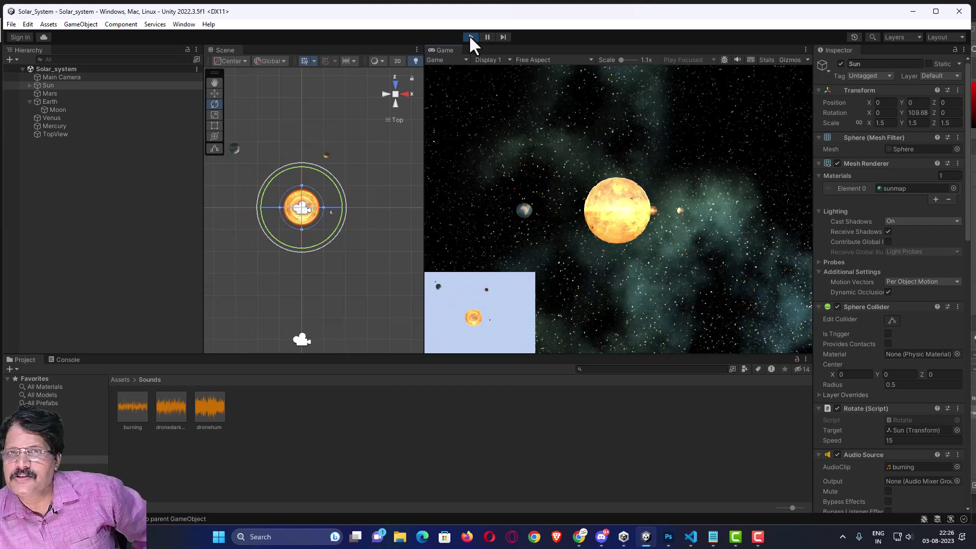
pyautogui.click(470, 37)
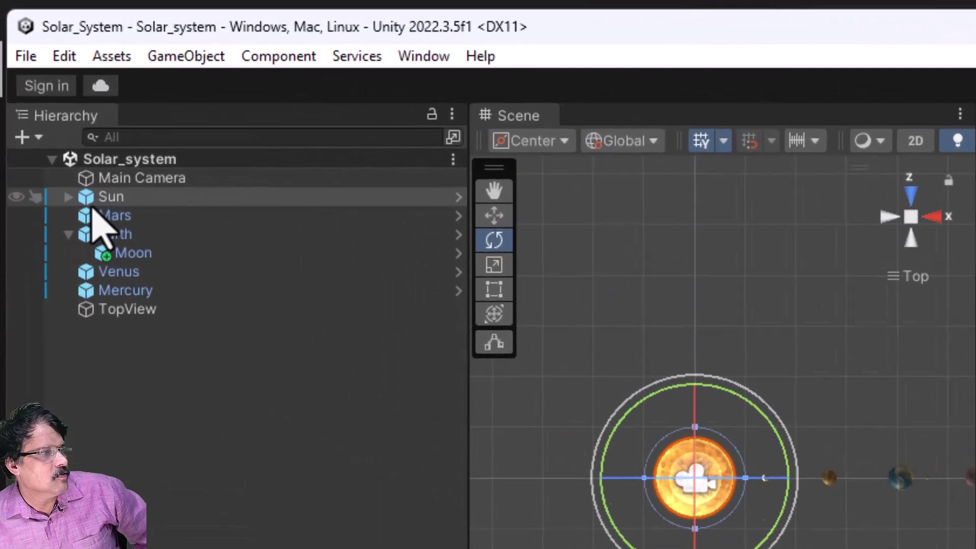
# Enable Loop on the Sun's Audio Source and save the scene.
pyautogui.click(39, 86)
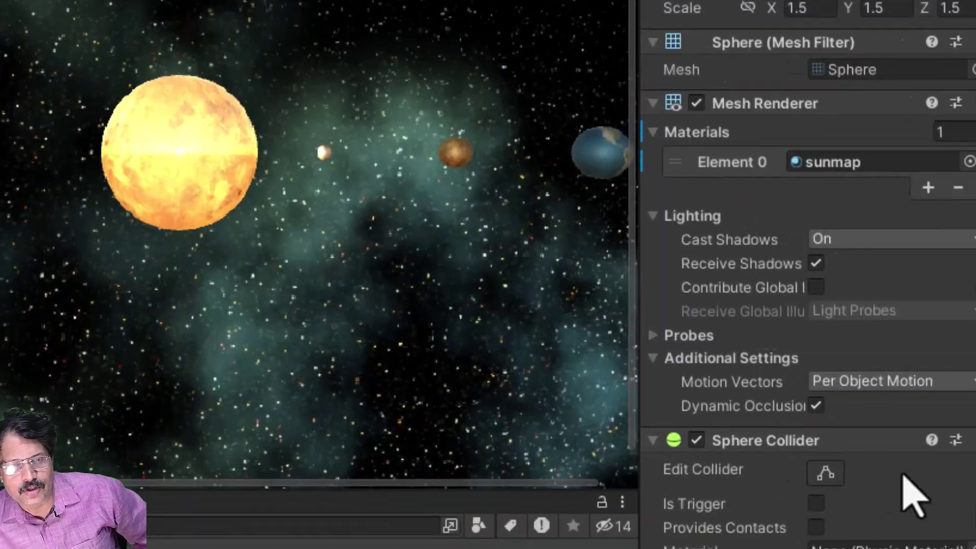
pyautogui.scroll(-3, 802, 470)
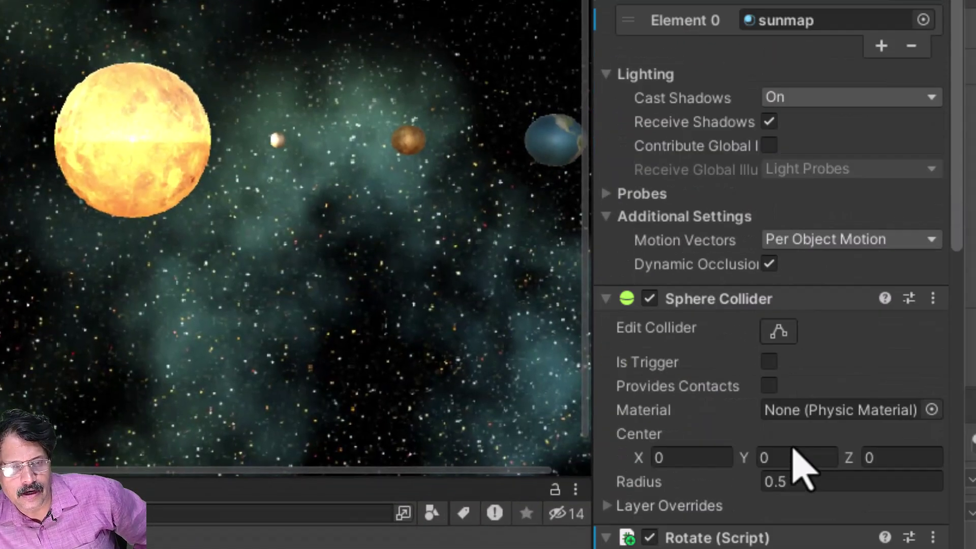
pyautogui.scroll(-7, 803, 470)
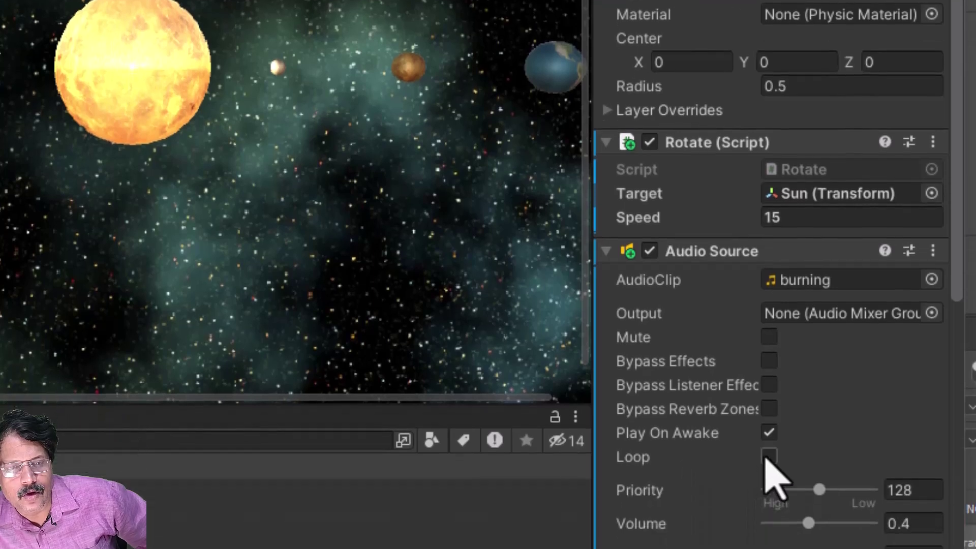
pyautogui.click(768, 529)
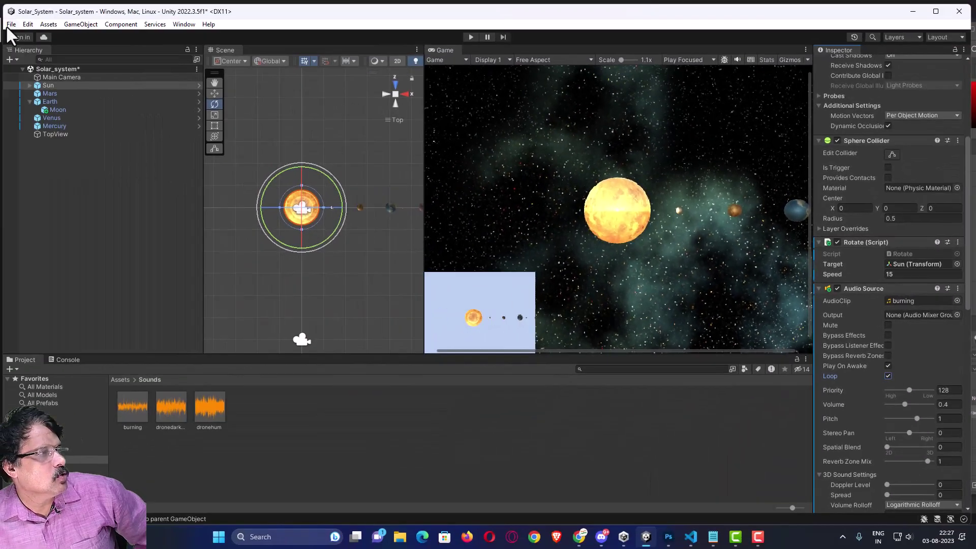
pyautogui.click(11, 24)
pyautogui.click(25, 73)
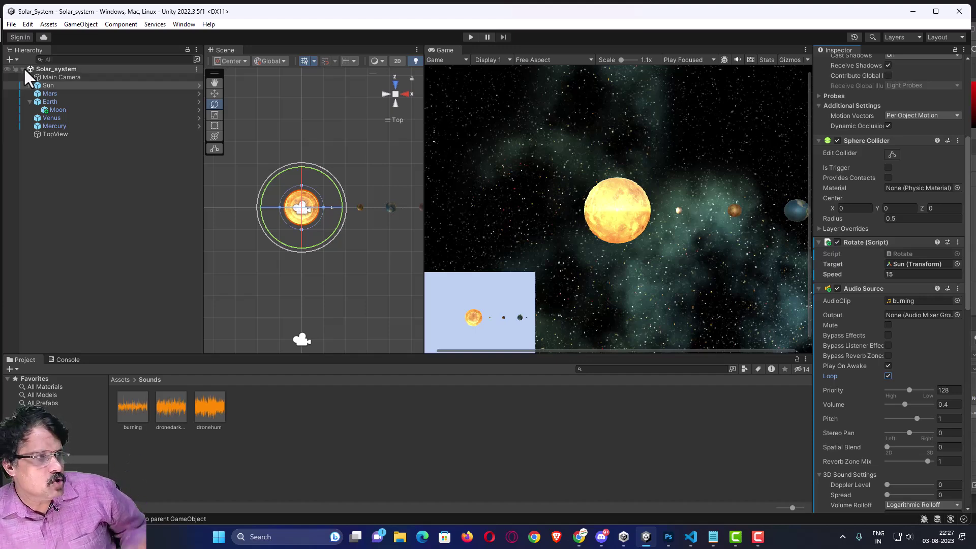
# Attach the dronedarkandscary clip from the Sounds folder to Earth as an Audio Source.
pyautogui.click(47, 102)
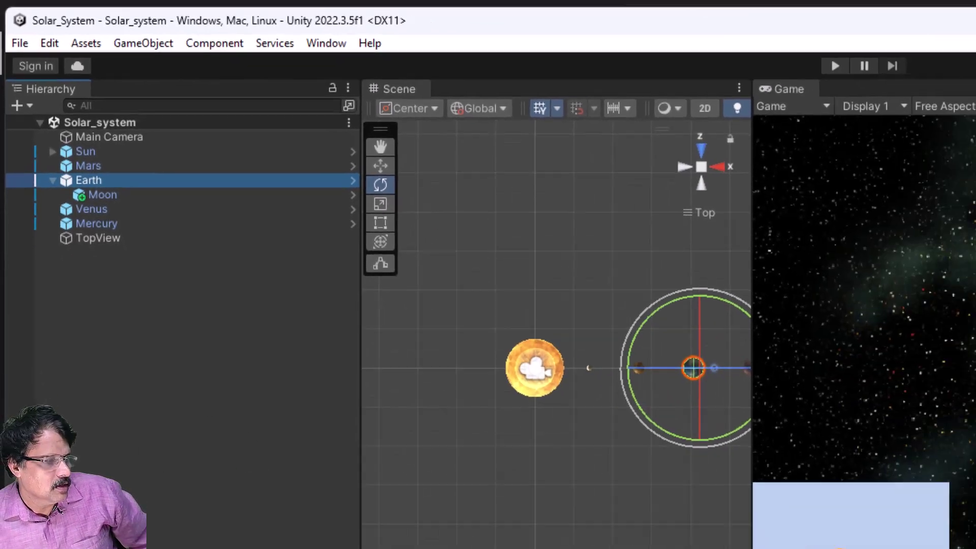
pyautogui.click(209, 500)
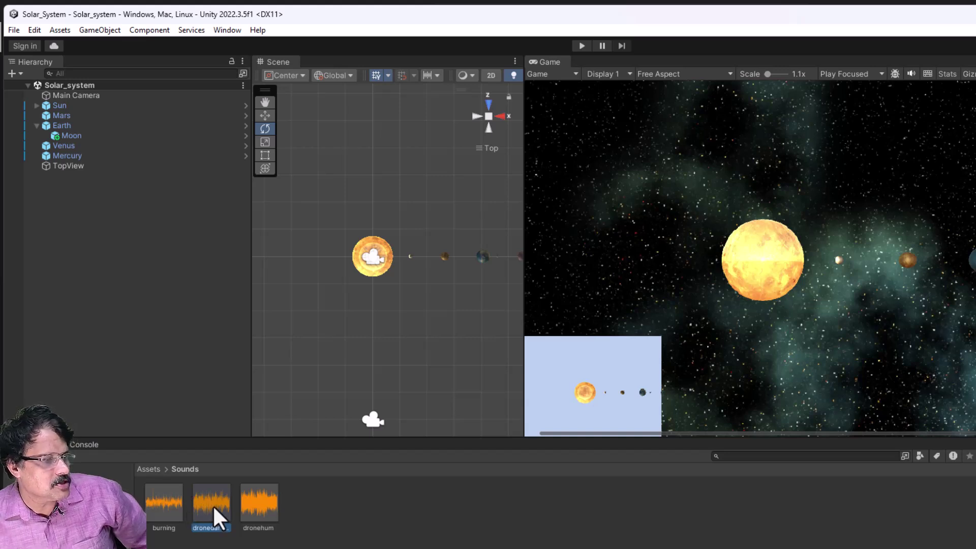
pyautogui.moveTo(212, 505); pyautogui.dragTo(67, 130)
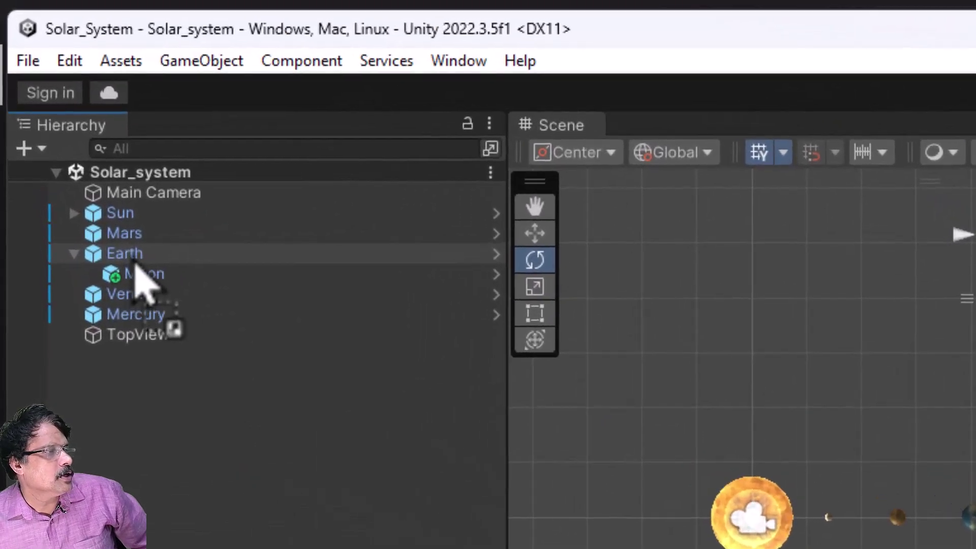
pyautogui.moveTo(134, 263); pyautogui.dragTo(128, 259)
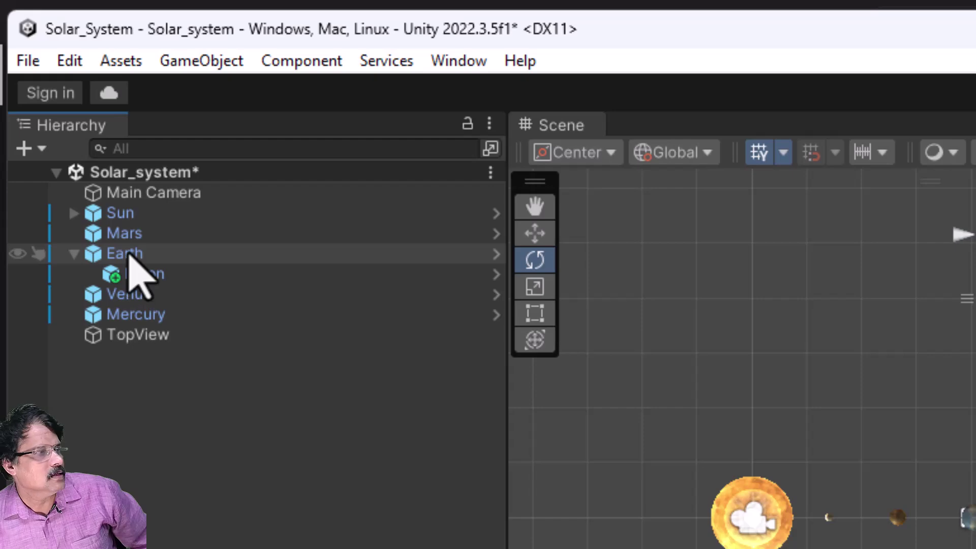
# On Earth's Audio Source, enable Loop and set Volume to 0.4, Max Distance to 30 and Doppler Level to 2.
pyautogui.click(133, 262)
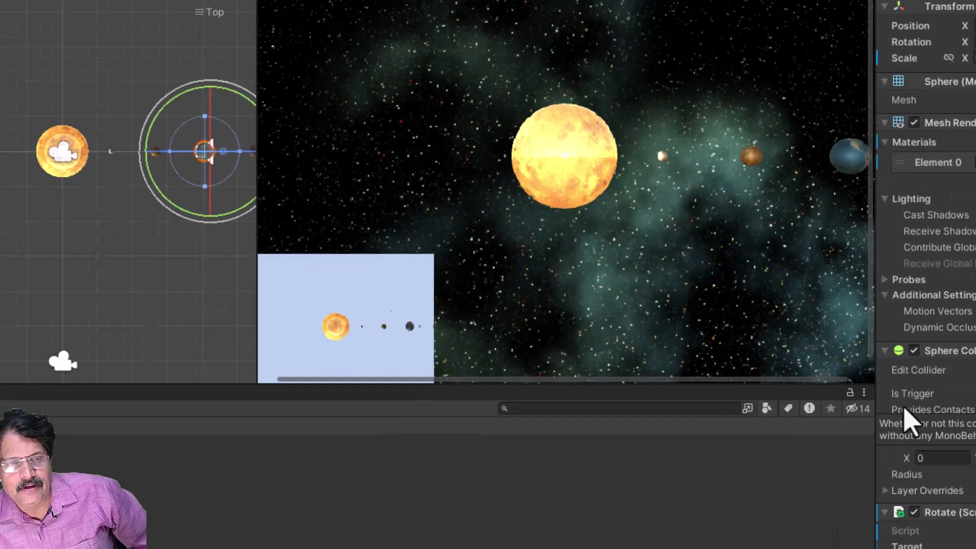
pyautogui.scroll(3, 761, 344)
pyautogui.scroll(-6, 760, 343)
pyautogui.scroll(-4, 761, 343)
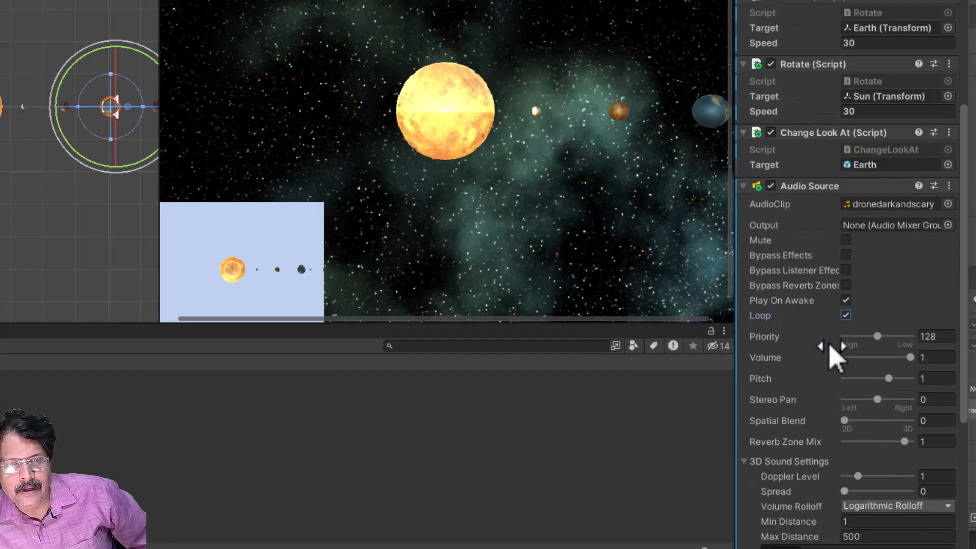
pyautogui.scroll(-3, 832, 356)
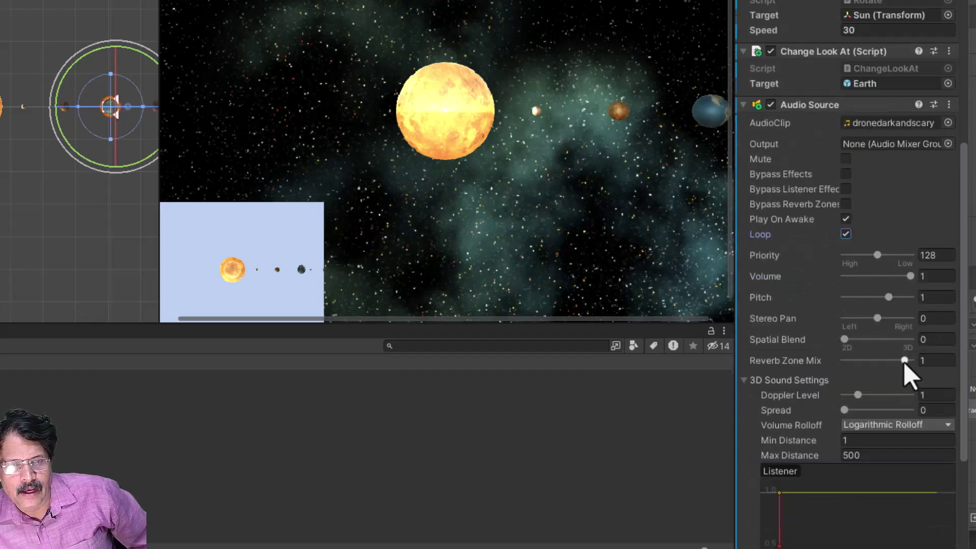
pyautogui.click(927, 276)
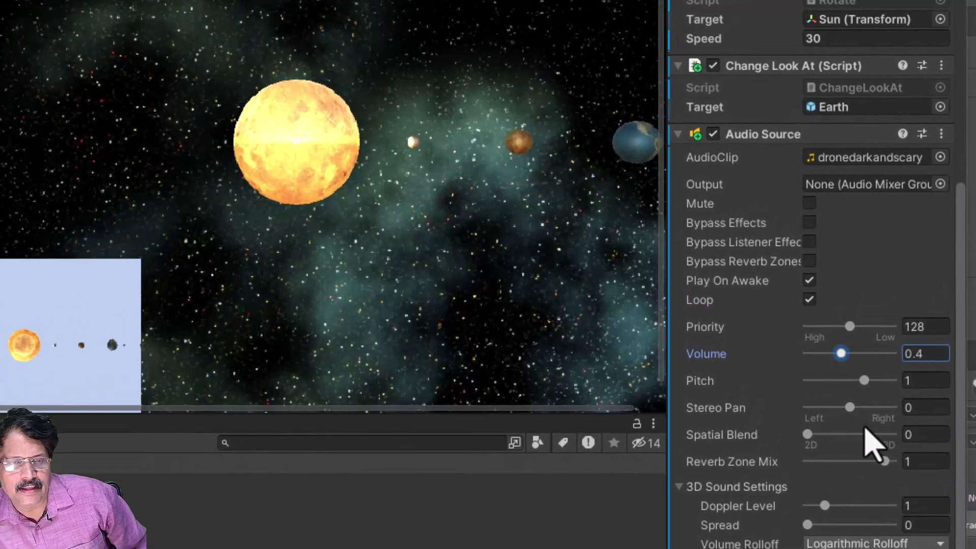
pyautogui.scroll(-3, 870, 443)
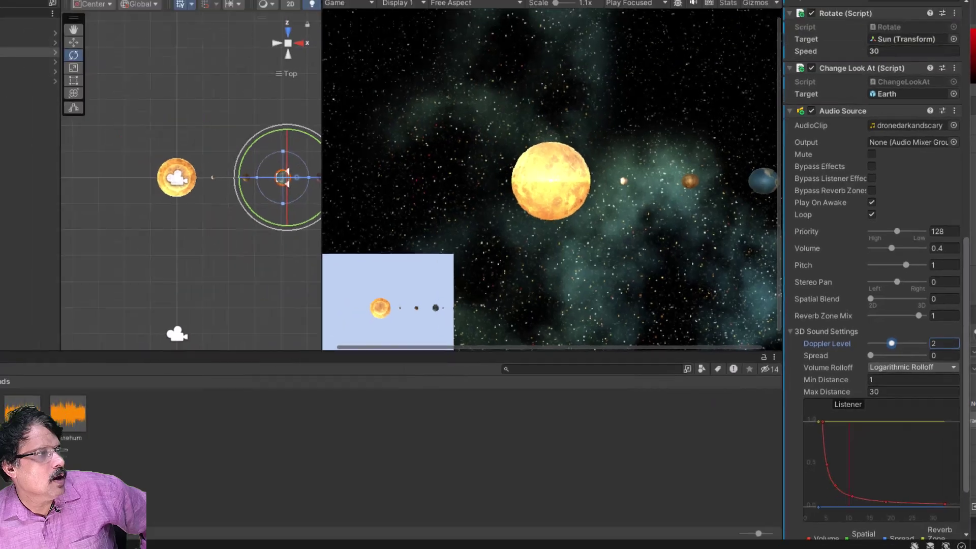
# Save the scene, run it in Play mode to test Earth's sound, and stop playback.
pyautogui.click(10, 24)
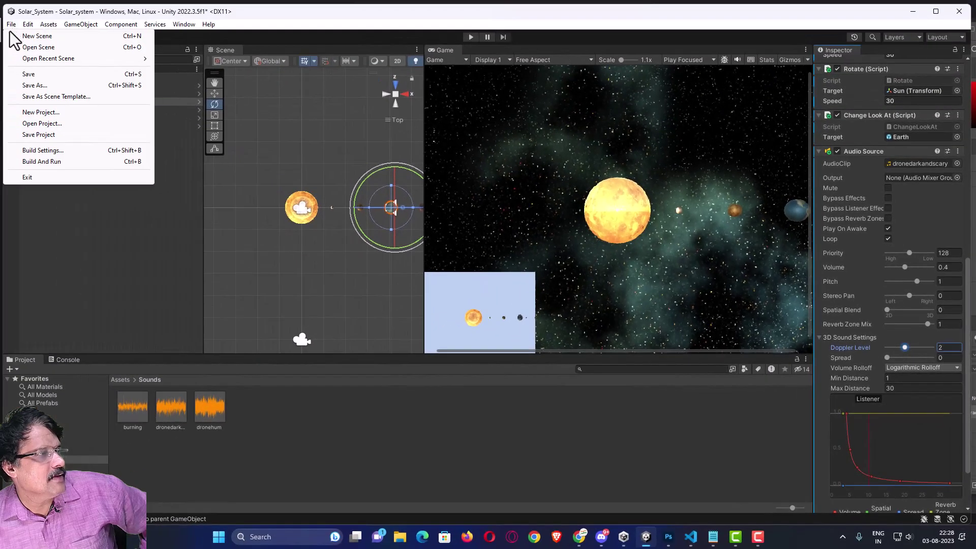
pyautogui.click(17, 75)
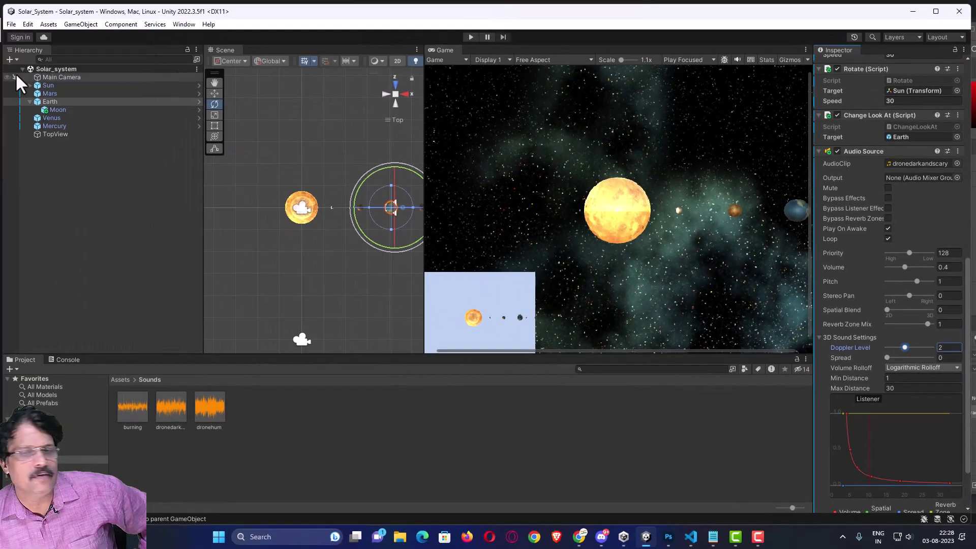
pyautogui.click(470, 36)
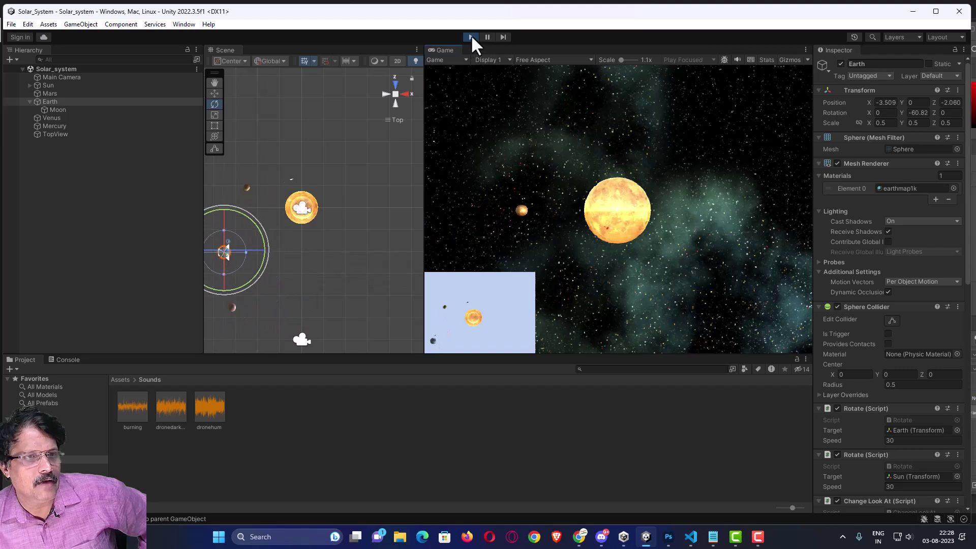
pyautogui.click(471, 37)
# Set the Game view to Play Maximized, run the scene to test the sounds, and stop playback.
pyautogui.click(686, 59)
pyautogui.click(684, 81)
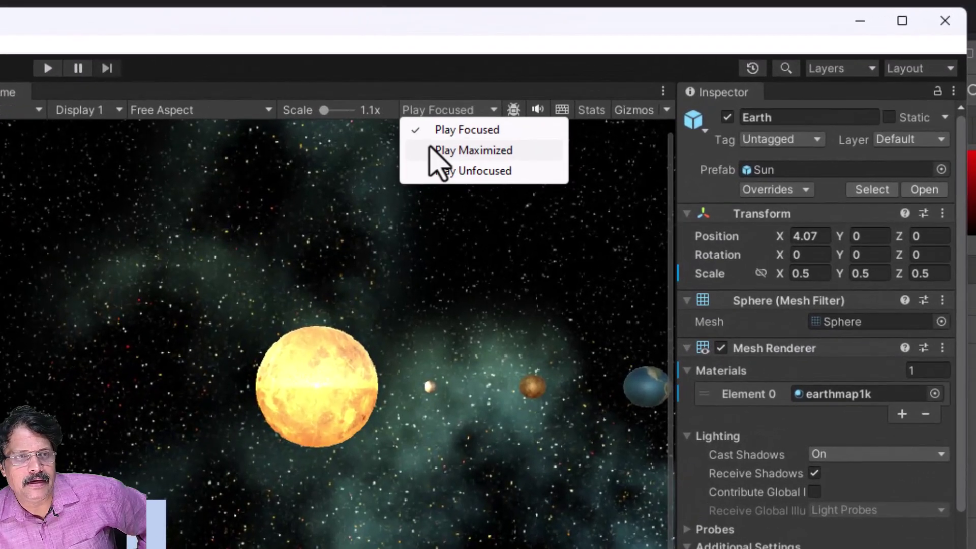
pyautogui.click(46, 69)
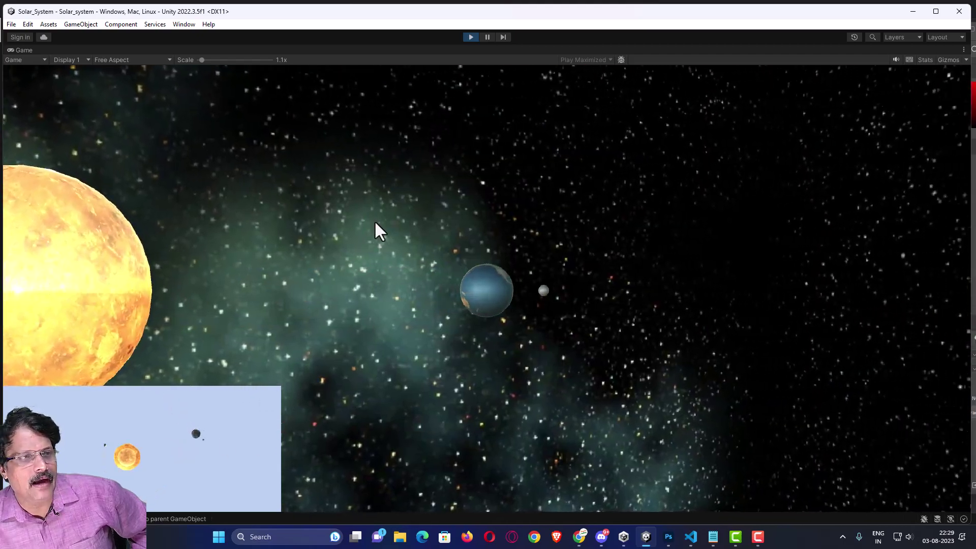
pyautogui.click(471, 36)
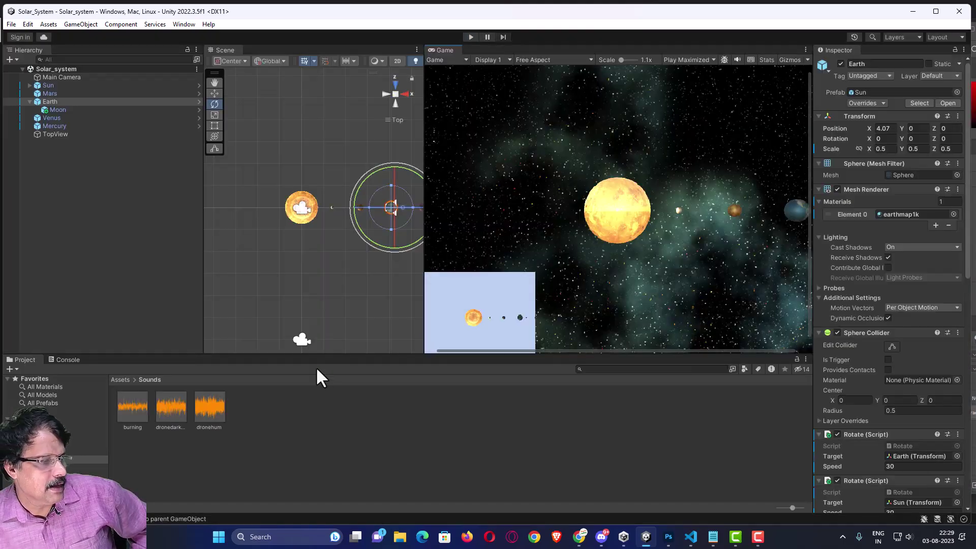
# Attach the dronehum clip to Mars as an Audio Source, with Loop enabled and Max Distance set to 50.
pyautogui.click(208, 407)
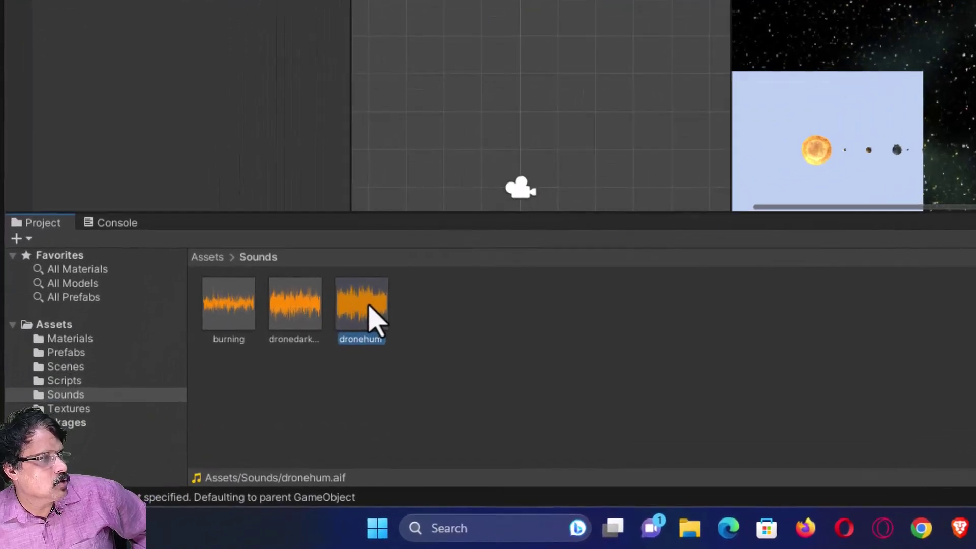
pyautogui.moveTo(376, 317); pyautogui.dragTo(319, 536)
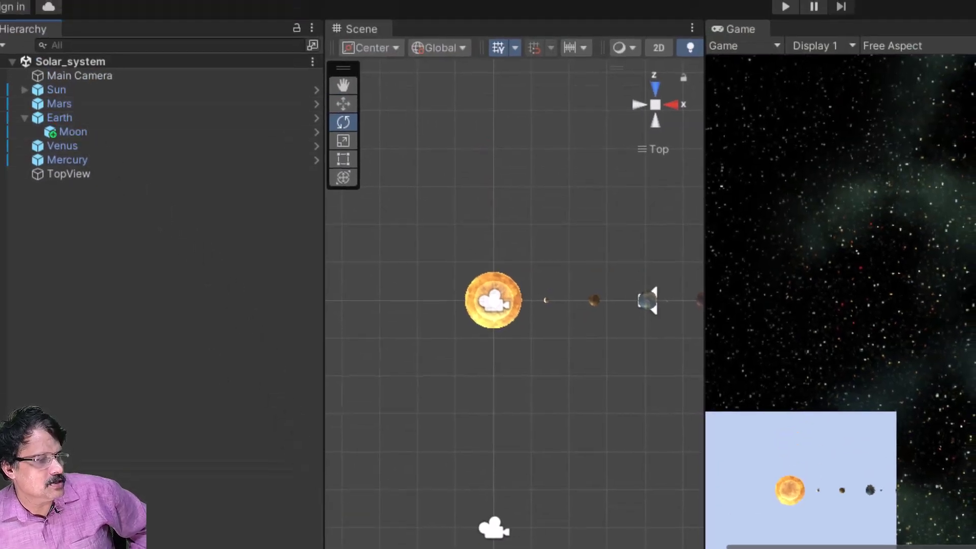
pyautogui.moveTo(104, 77); pyautogui.dragTo(64, 109)
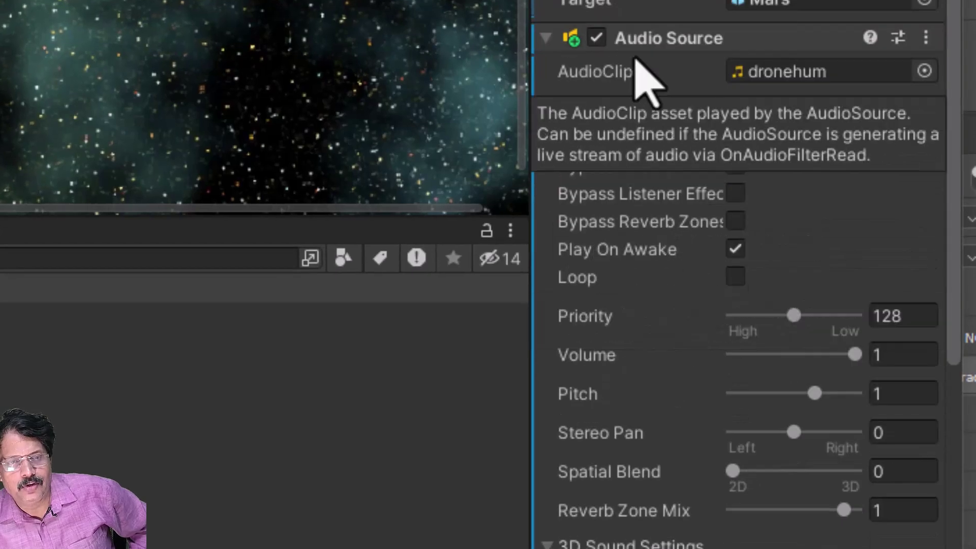
pyautogui.scroll(-3, 808, 254)
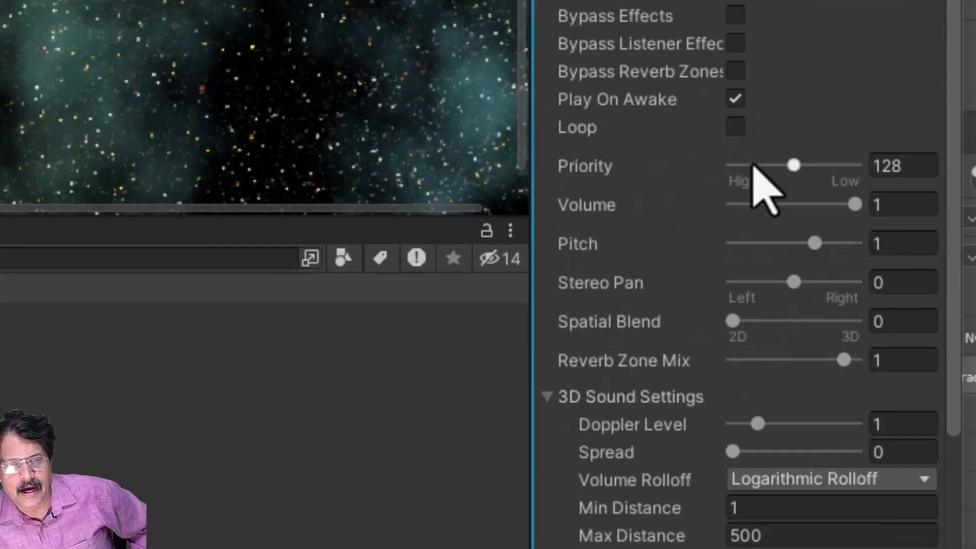
pyautogui.scroll(-4, 762, 333)
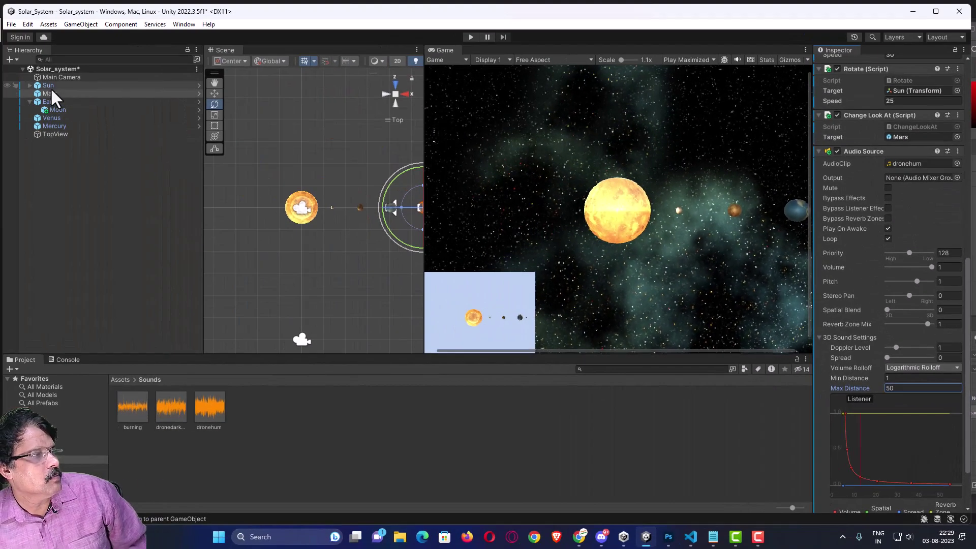
# Change the Max Distance of the Sun's Audio Source and set Earth's Max Distance to 50.
pyautogui.click(50, 84)
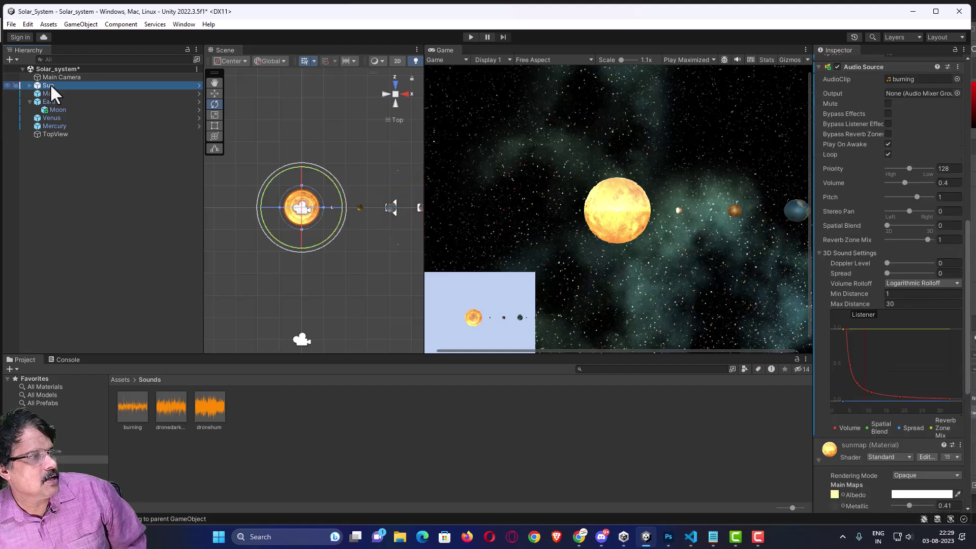
pyautogui.click(890, 305)
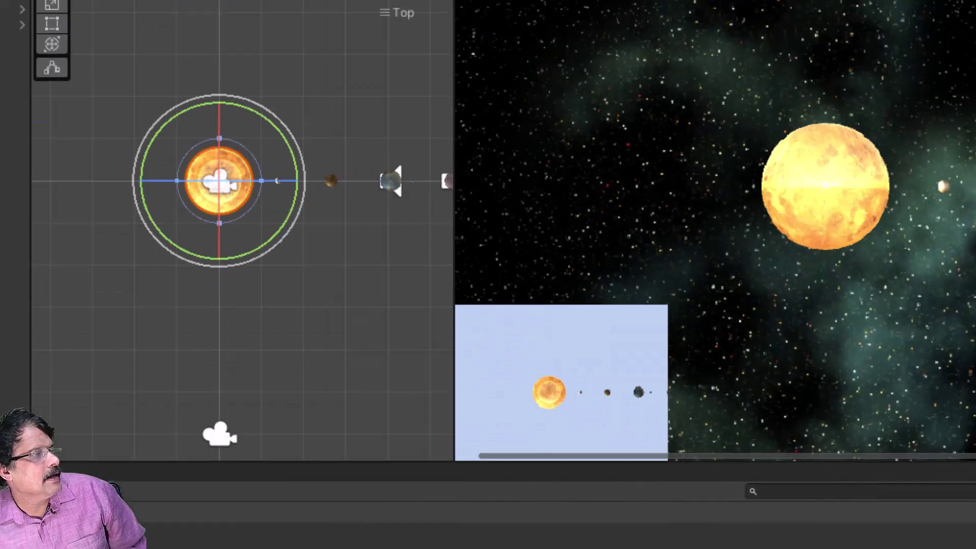
pyautogui.click(61, 148)
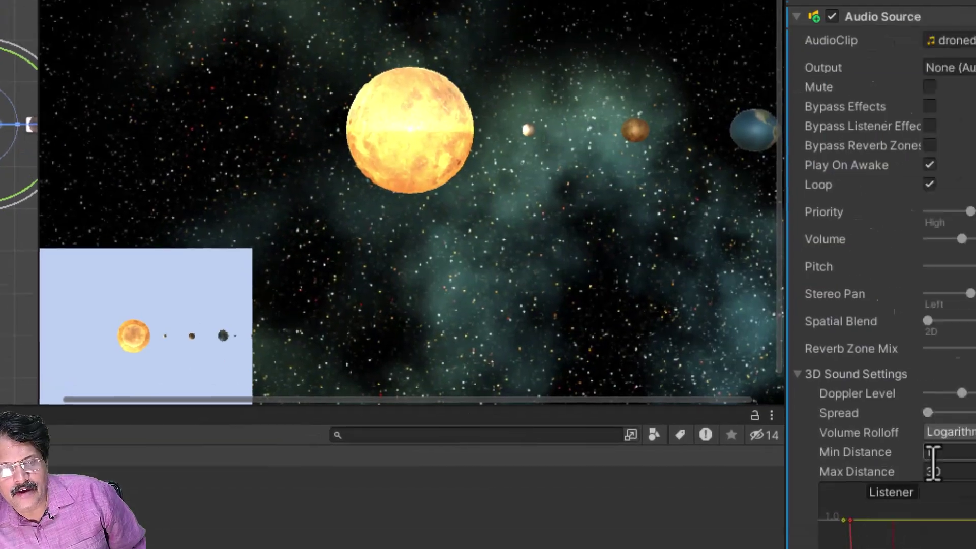
pyautogui.click(824, 432)
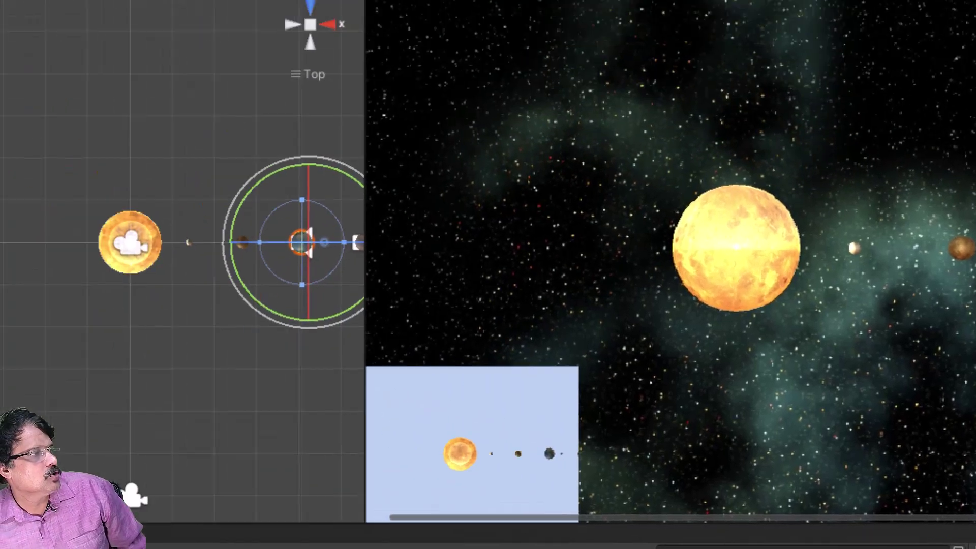
# Save the scene, run it maximized to test the Sun, Earth and Mars sounds together, and stop playback.
pyautogui.click(20, 43)
pyautogui.click(28, 139)
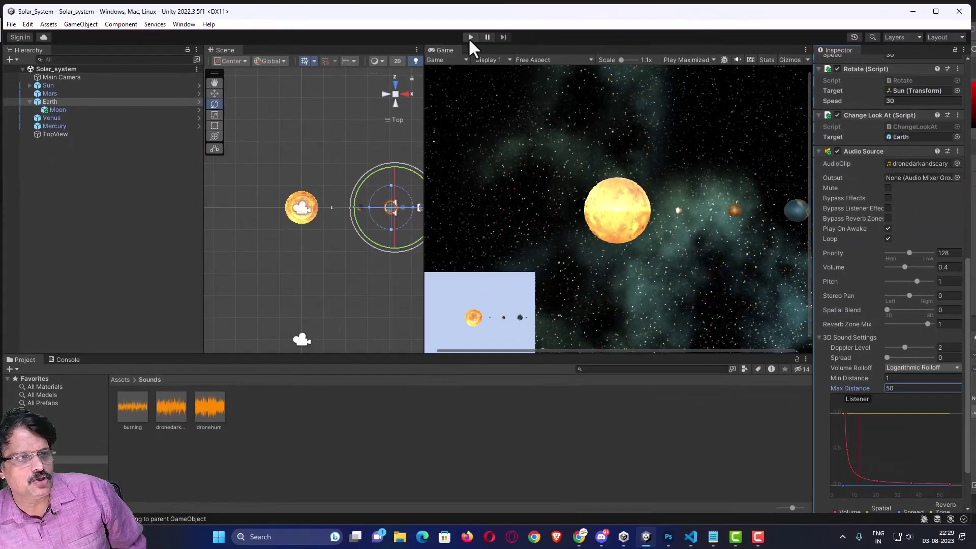
pyautogui.click(904, 71)
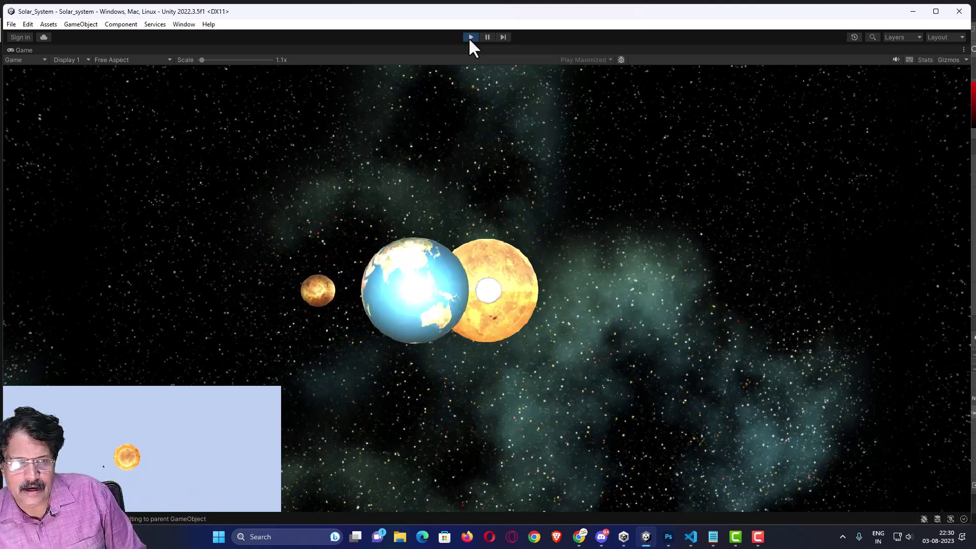
pyautogui.click(470, 37)
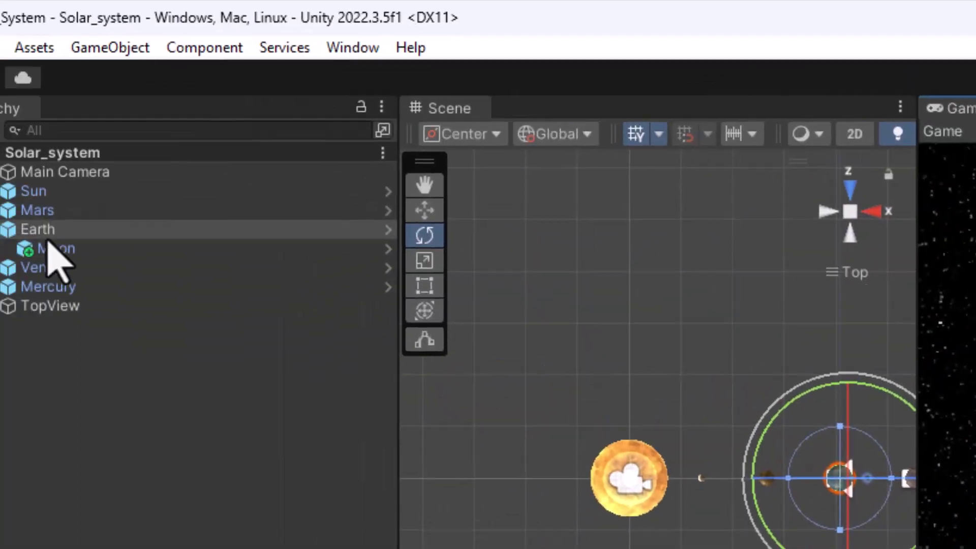
# Set the volume of Mars's Audio Source to 0.4.
pyautogui.click(71, 222)
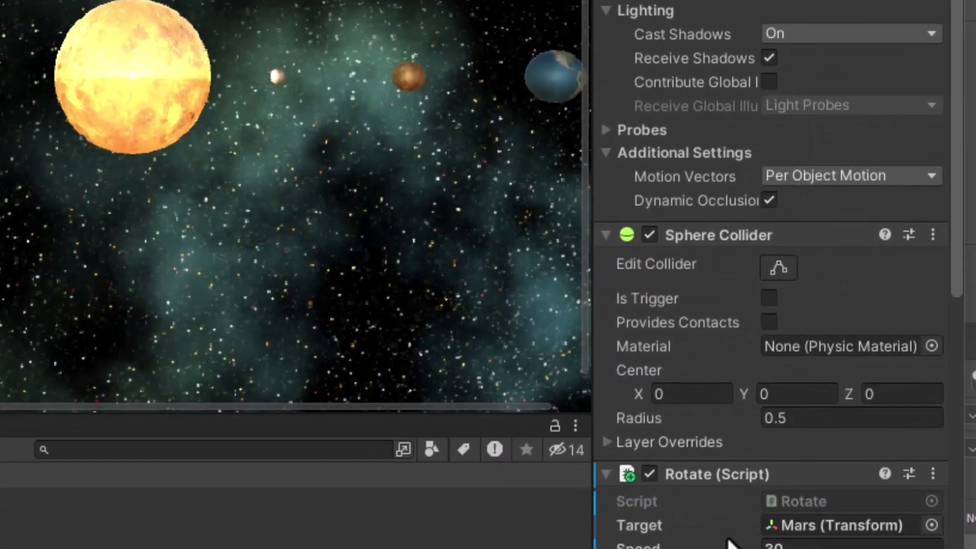
pyautogui.scroll(-6, 726, 539)
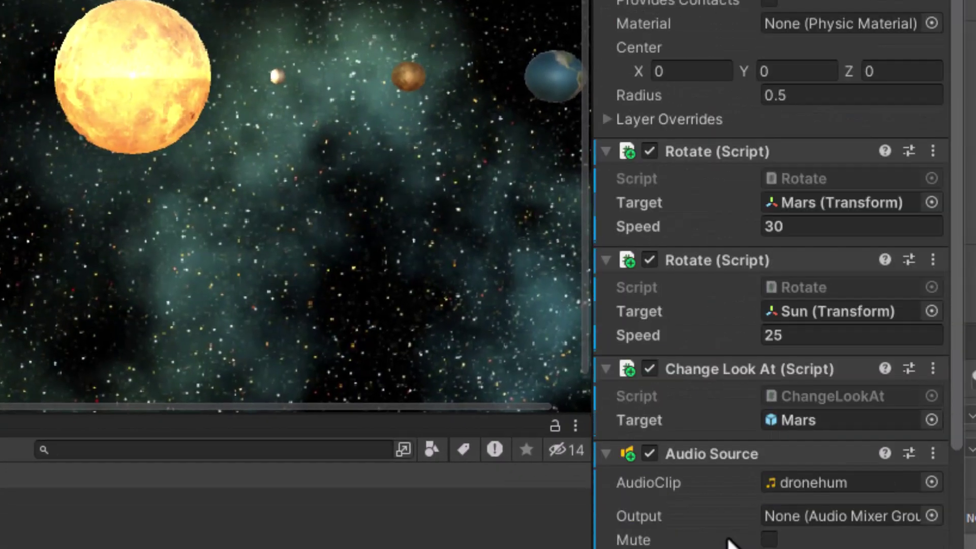
pyautogui.scroll(-5, 728, 540)
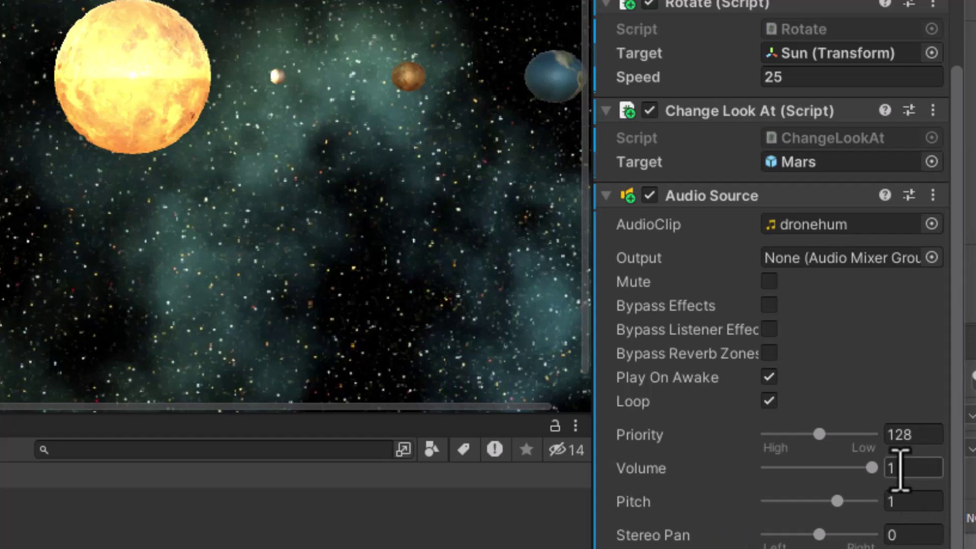
pyautogui.click(899, 469)
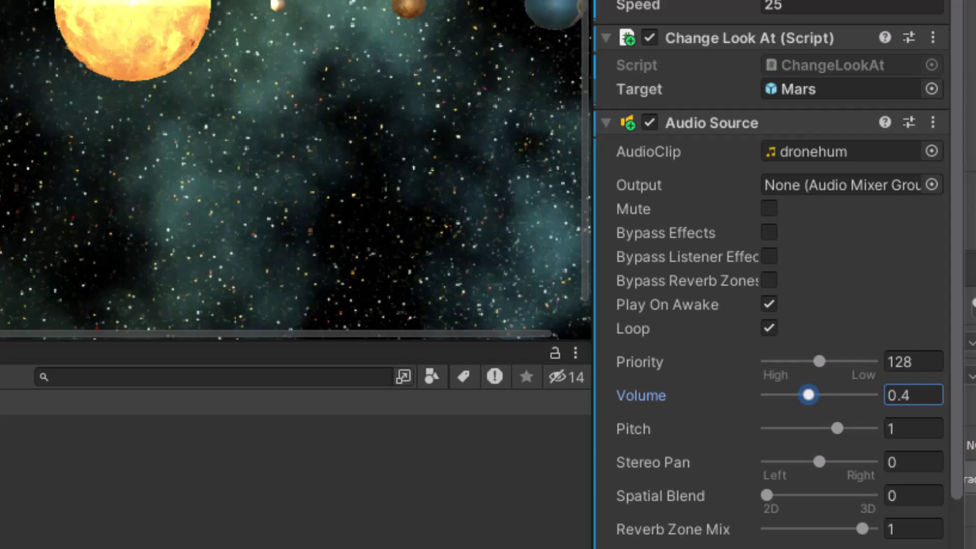
# Run the scene maximized, focus the camera on different planets to test the sound levels, and stop playback.
pyautogui.click(470, 36)
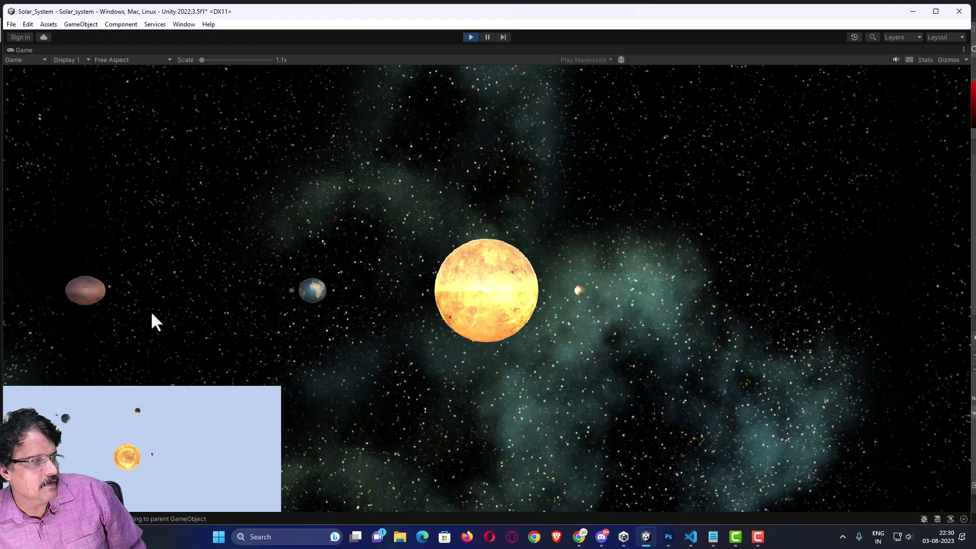
pyautogui.click(216, 295)
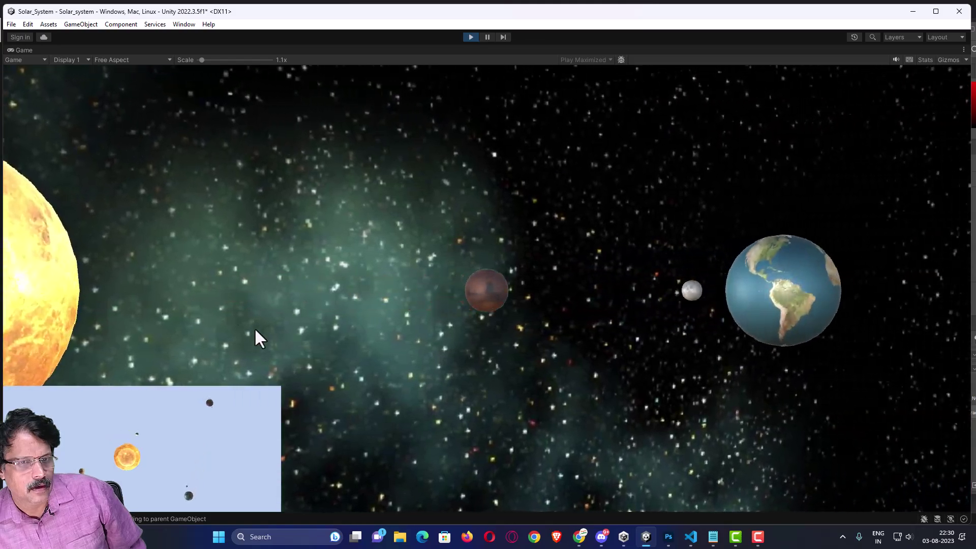
pyautogui.click(532, 306)
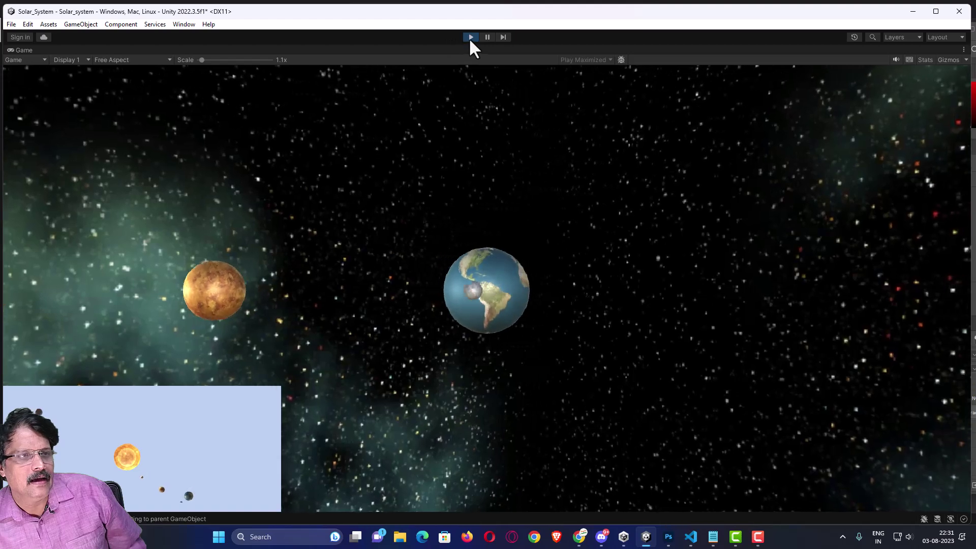
pyautogui.click(470, 37)
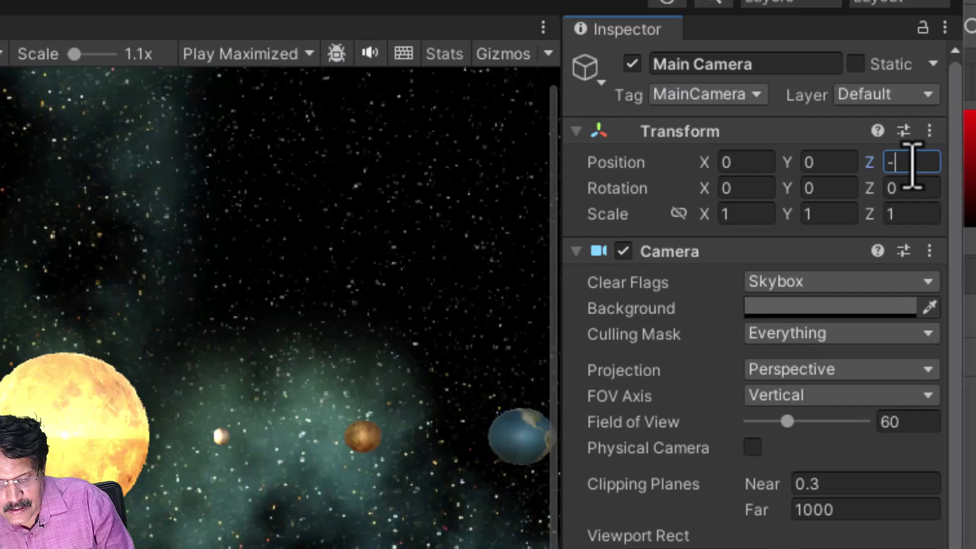
# Set the Main Camera's position to Y 2 and Z -7, and its X rotation to 20.
pyautogui.write('7')
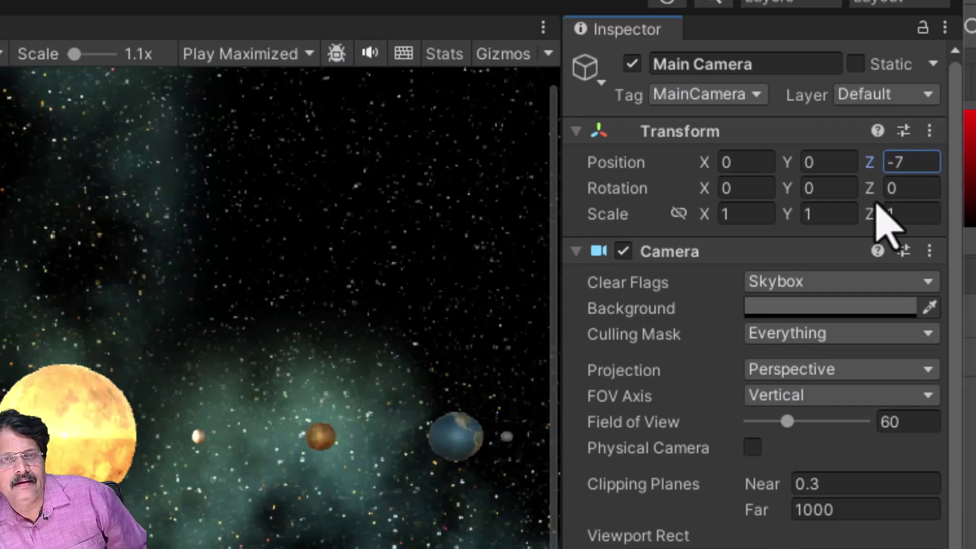
pyautogui.click(830, 162)
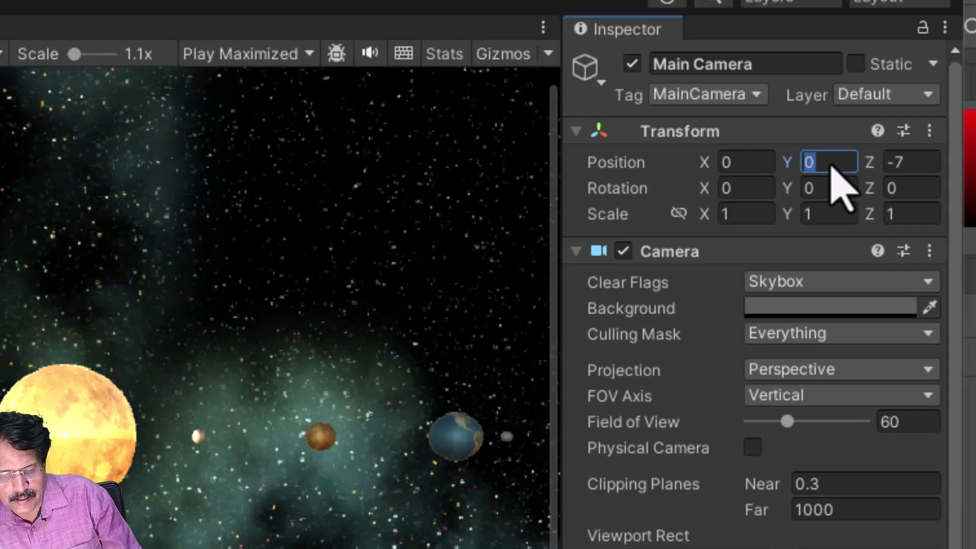
pyautogui.write('2')
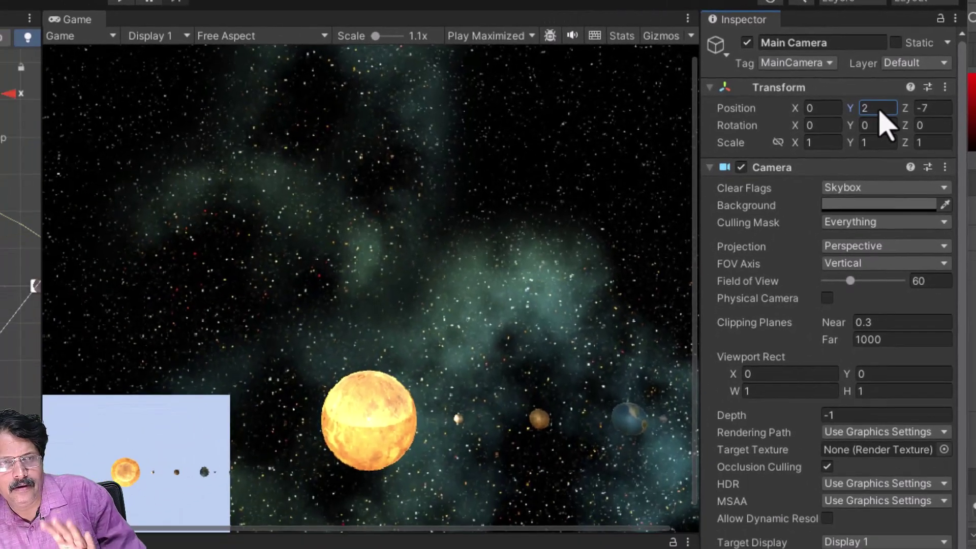
pyautogui.click(823, 126)
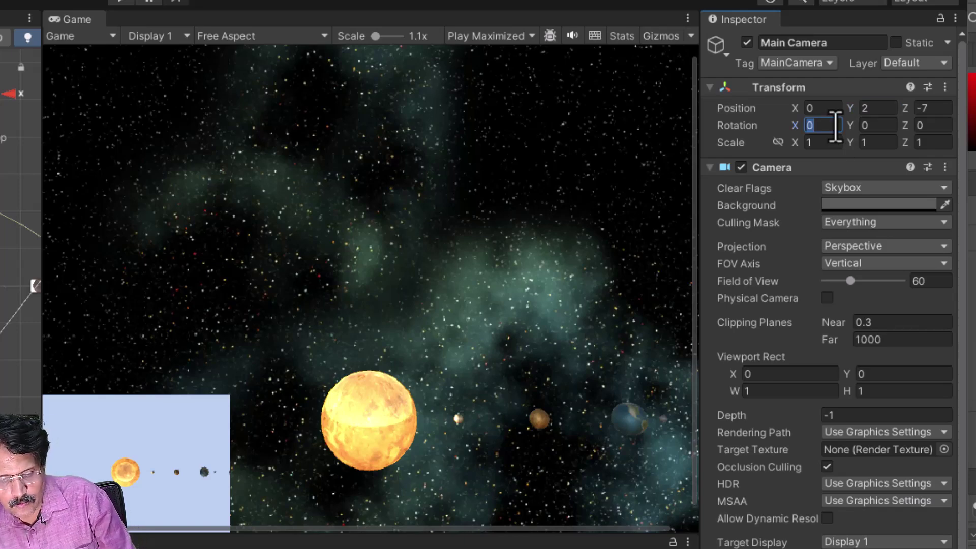
pyautogui.write('25')
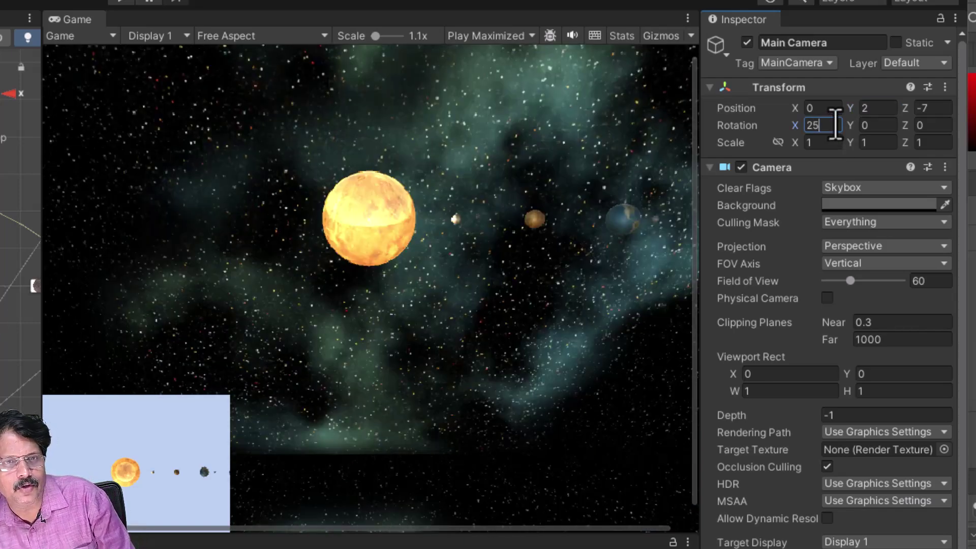
pyautogui.press('Return')
pyautogui.write('2')
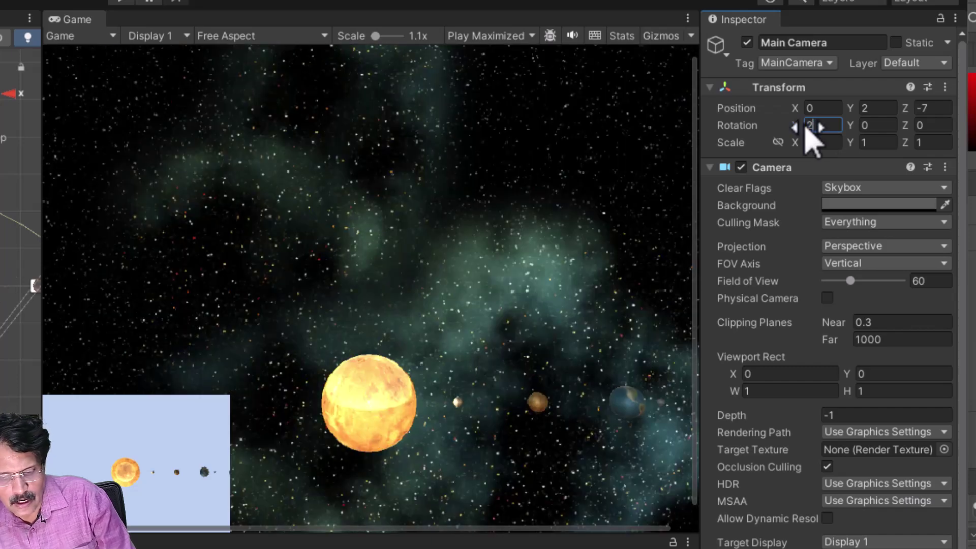
pyautogui.write('0')
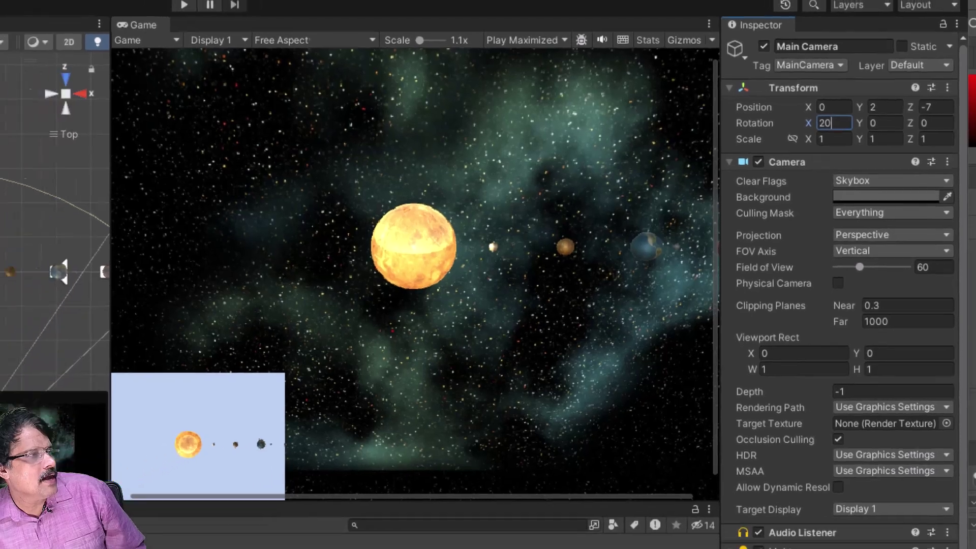
# Save the scene, run it maximized to check the raised and tilted camera view, and stop playback.
pyautogui.click(10, 23)
pyautogui.click(17, 75)
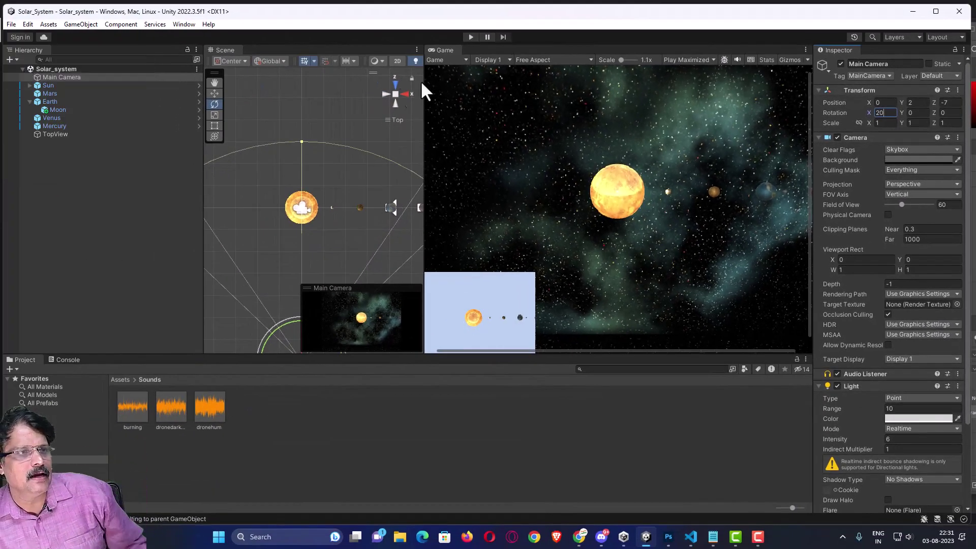
pyautogui.click(470, 37)
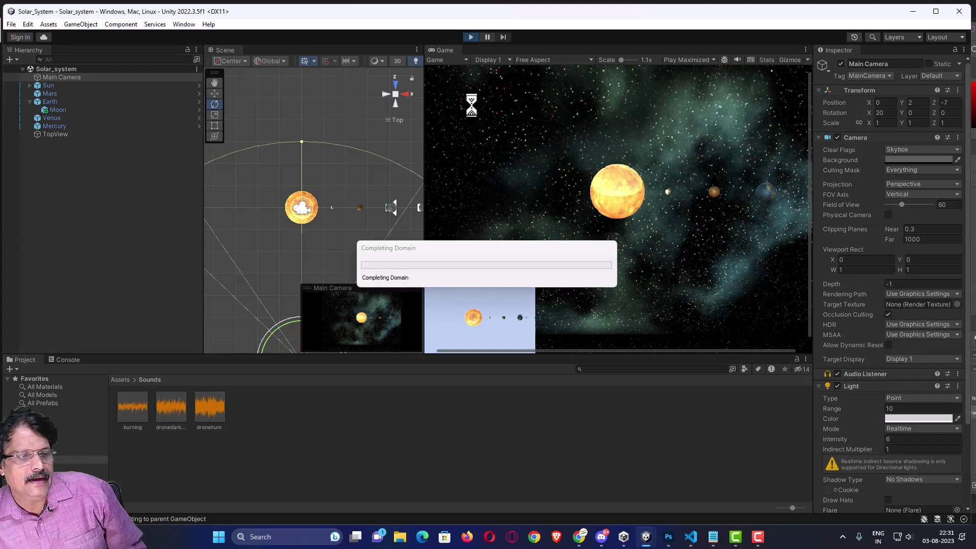
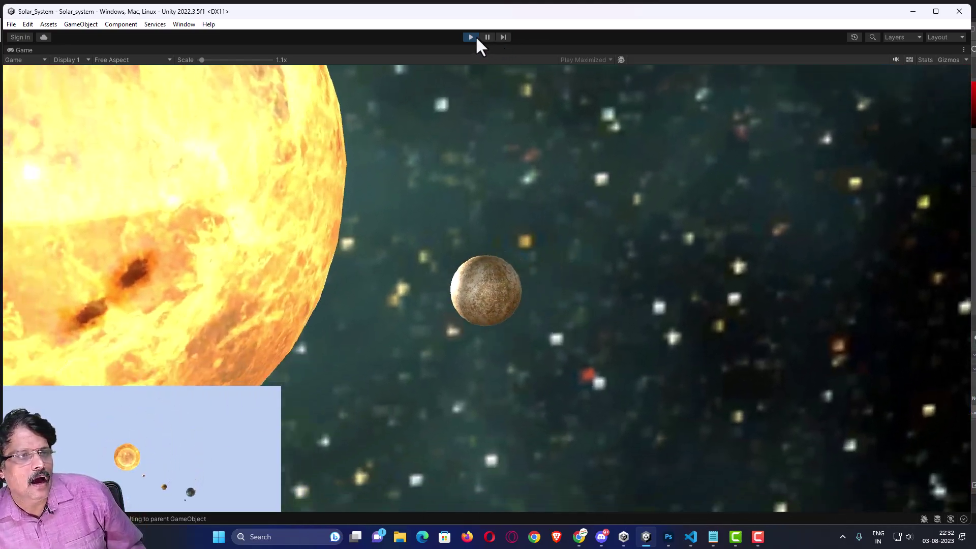
pyautogui.click(473, 37)
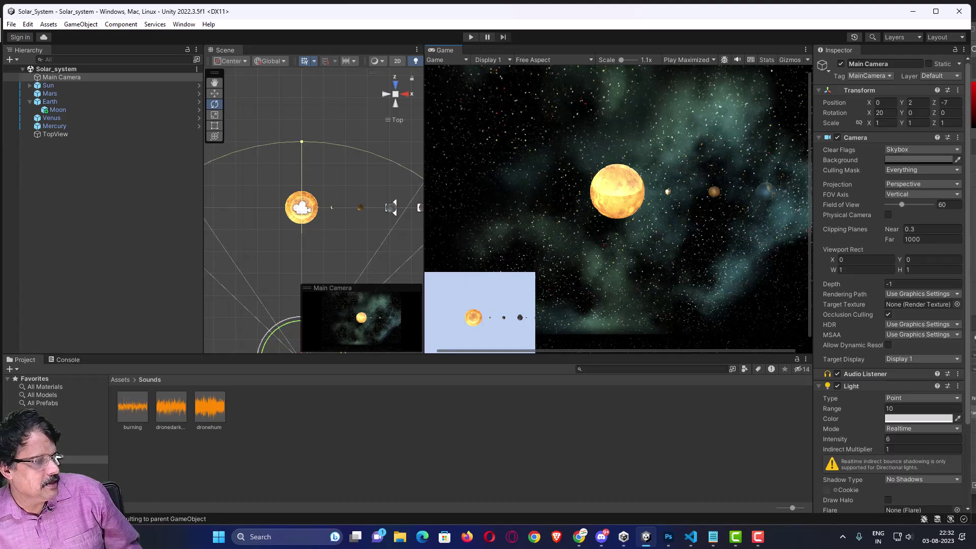
# Attach the ChangeLookAt script from the Scripts folder to the Sun.
pyautogui.click(47, 86)
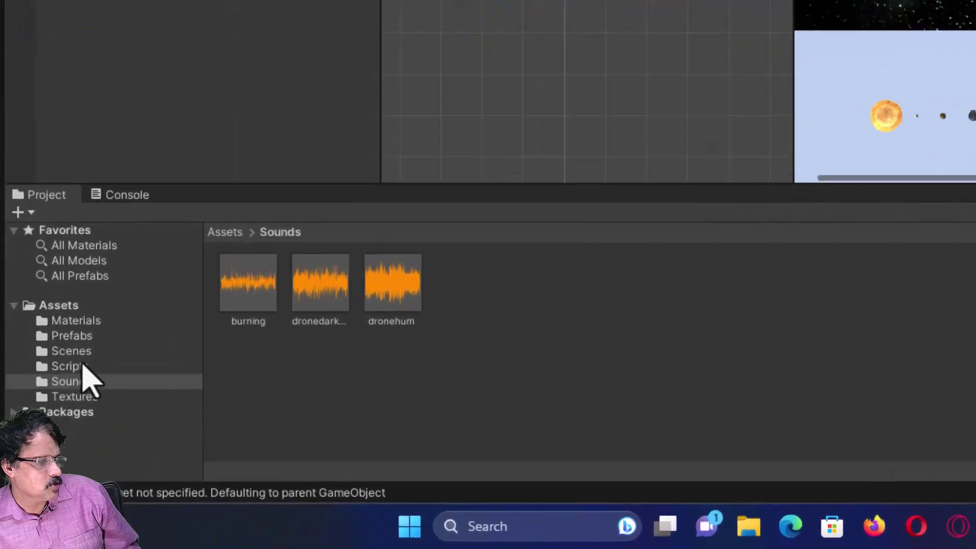
pyautogui.click(36, 451)
pyautogui.click(276, 260)
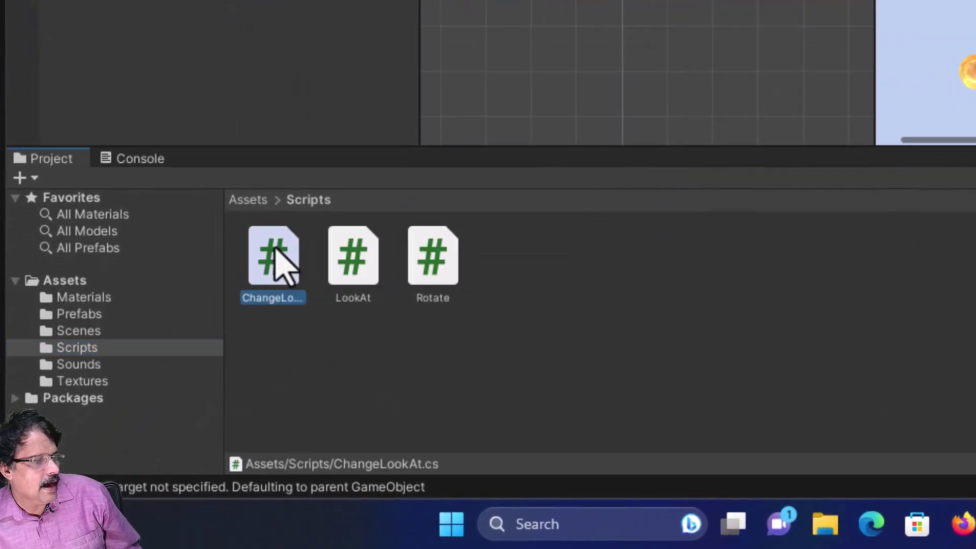
pyautogui.moveTo(277, 260); pyautogui.dragTo(293, 0)
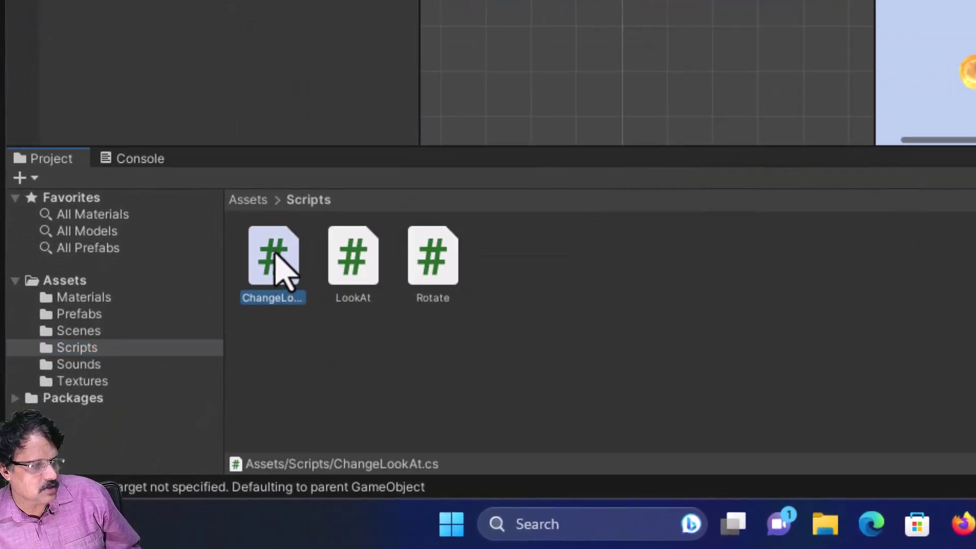
pyautogui.moveTo(235, 36); pyautogui.dragTo(39, 83)
pyautogui.click(38, 83)
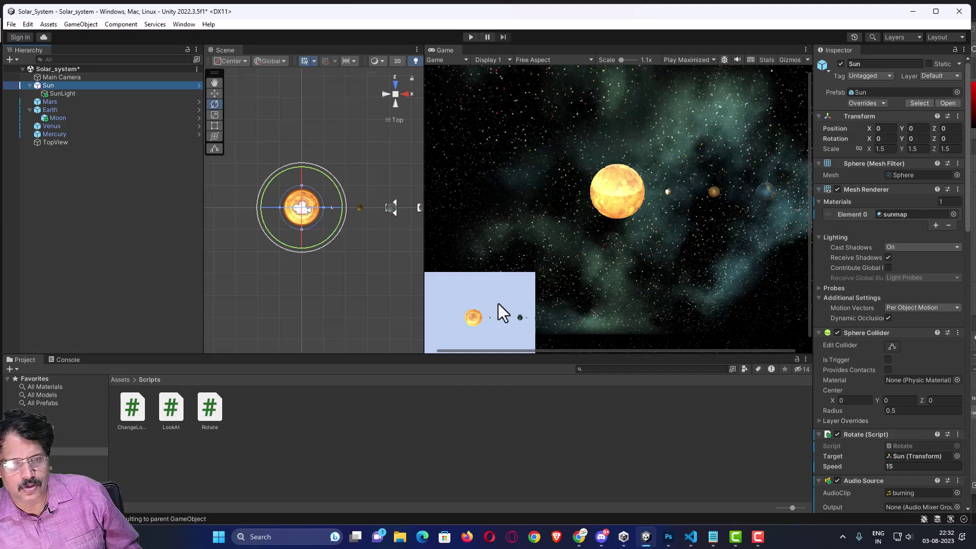
# Assign the Sun object as the Target of the Sun's Change Look At script.
pyautogui.scroll(-3, 877, 406)
pyautogui.scroll(-10, 877, 405)
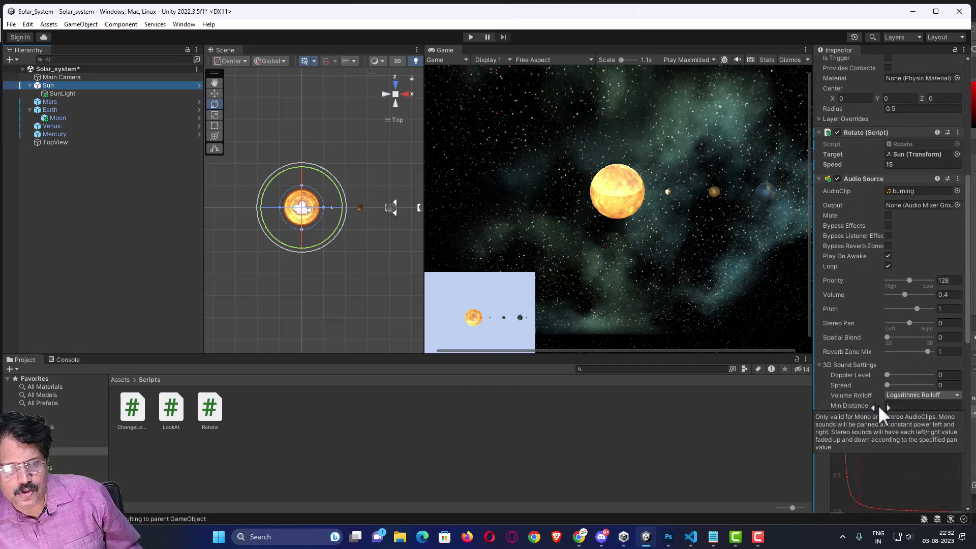
pyautogui.scroll(-8, 876, 404)
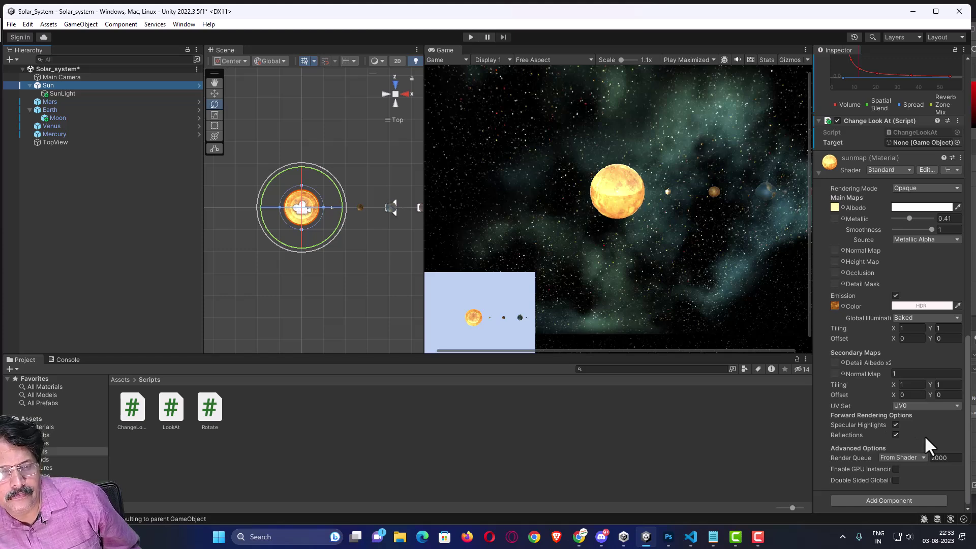
pyautogui.scroll(2, 923, 434)
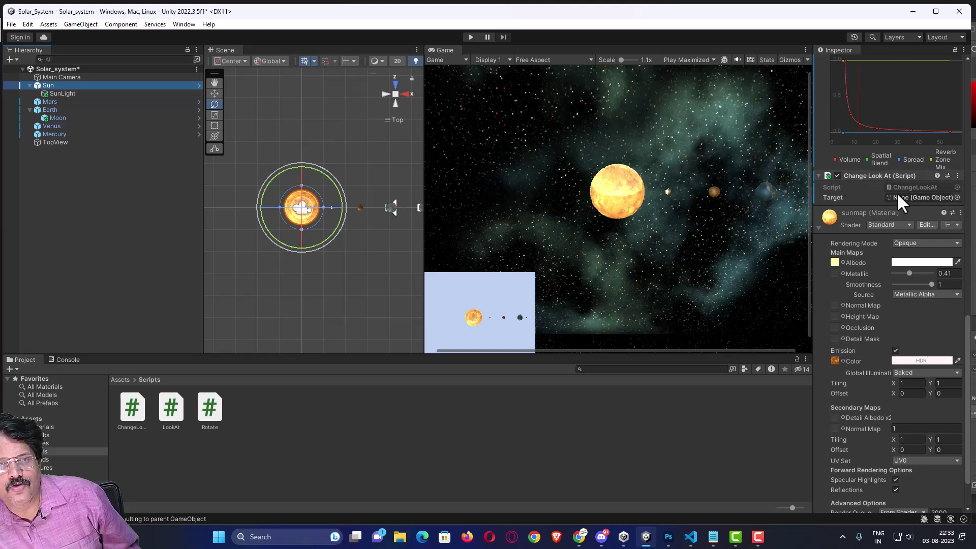
pyautogui.scroll(1, 897, 193)
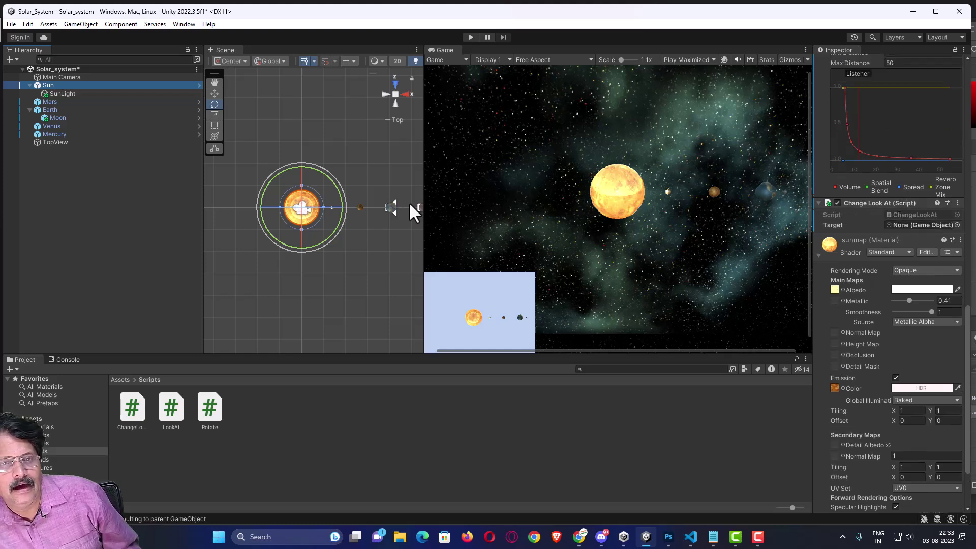
pyautogui.moveTo(38, 85); pyautogui.dragTo(919, 227)
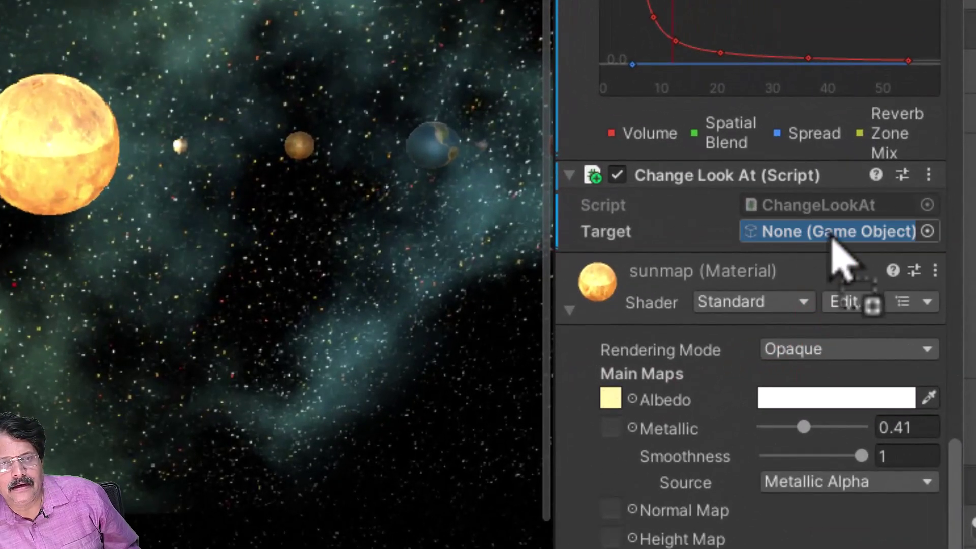
pyautogui.moveTo(832, 235); pyautogui.dragTo(829, 236)
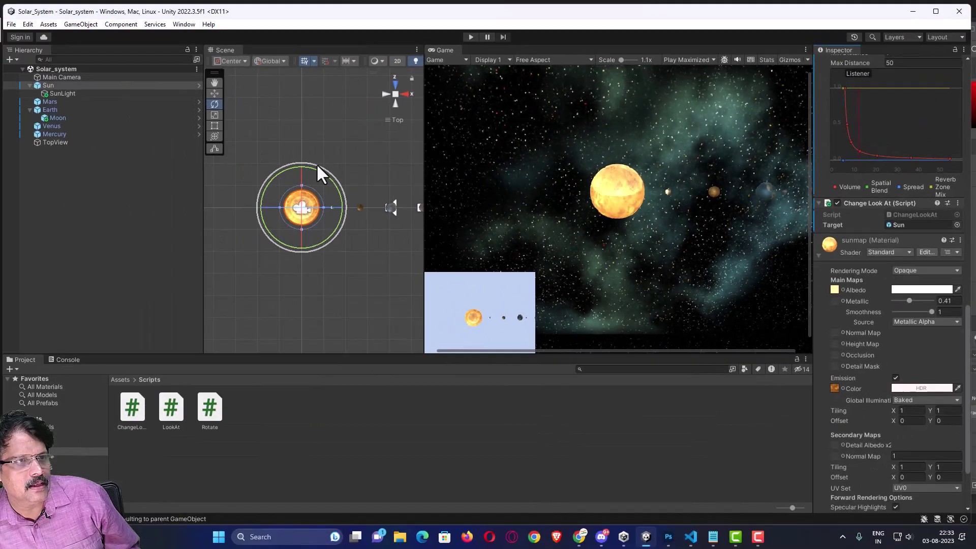
# Run the scene maximized and switch the camera's focus between Earth and the Sun to test the Sun's look-at behaviour.
pyautogui.click(471, 37)
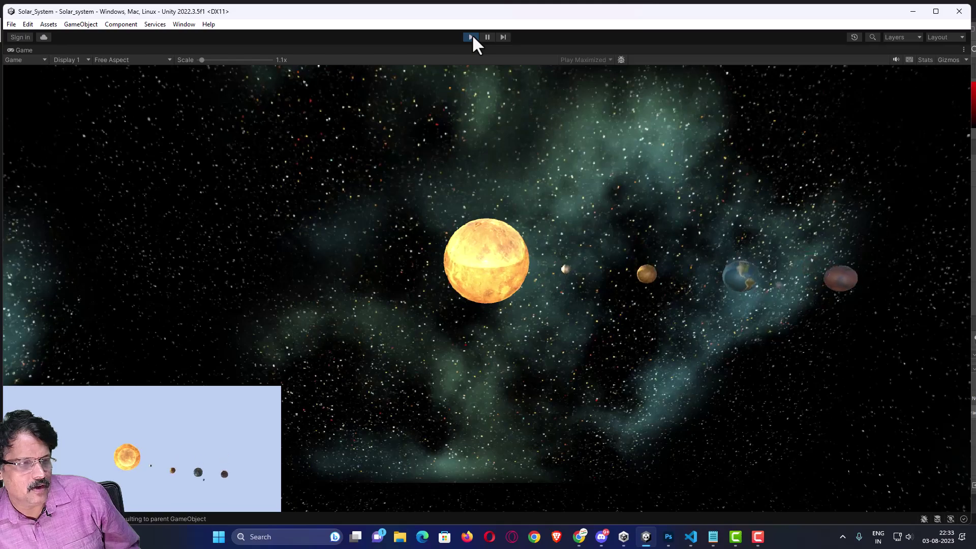
pyautogui.click(718, 382)
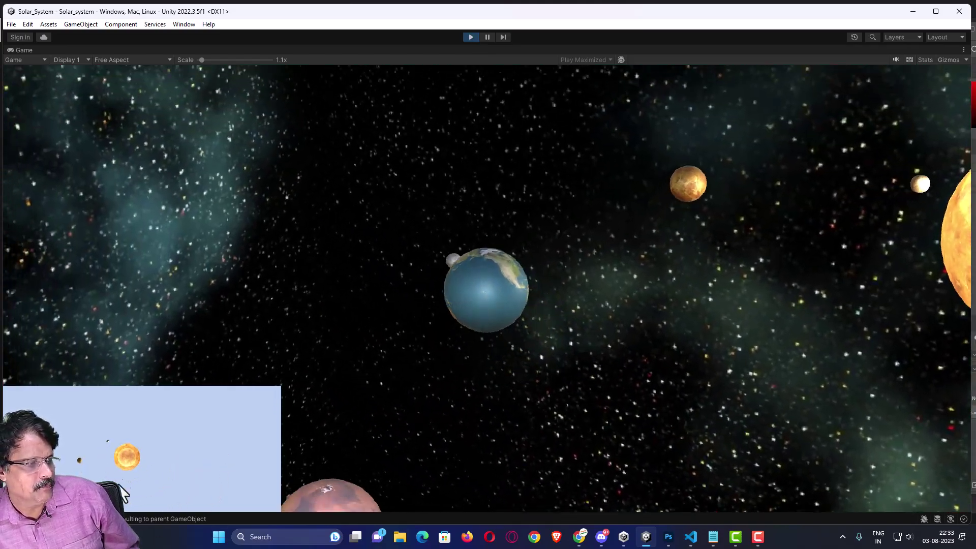
pyautogui.click(123, 459)
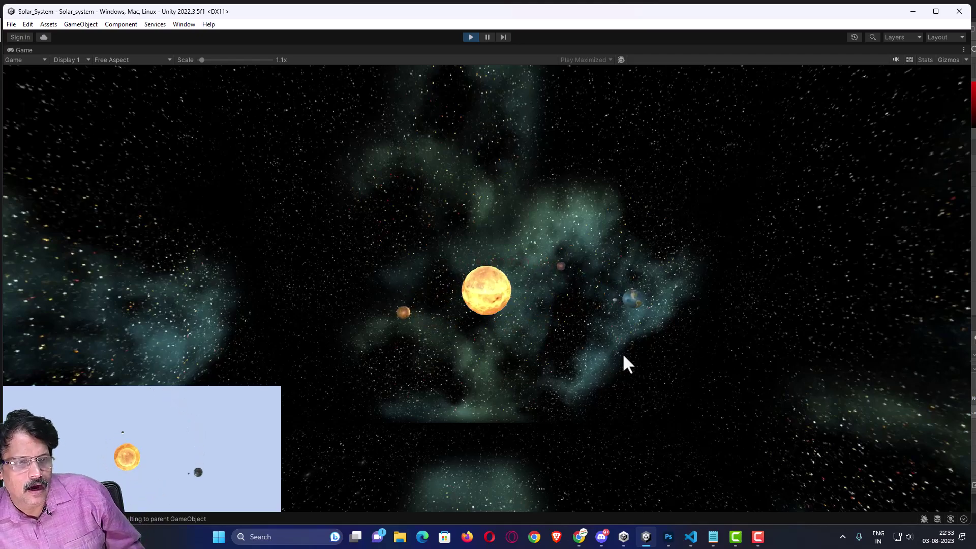
pyautogui.click(630, 333)
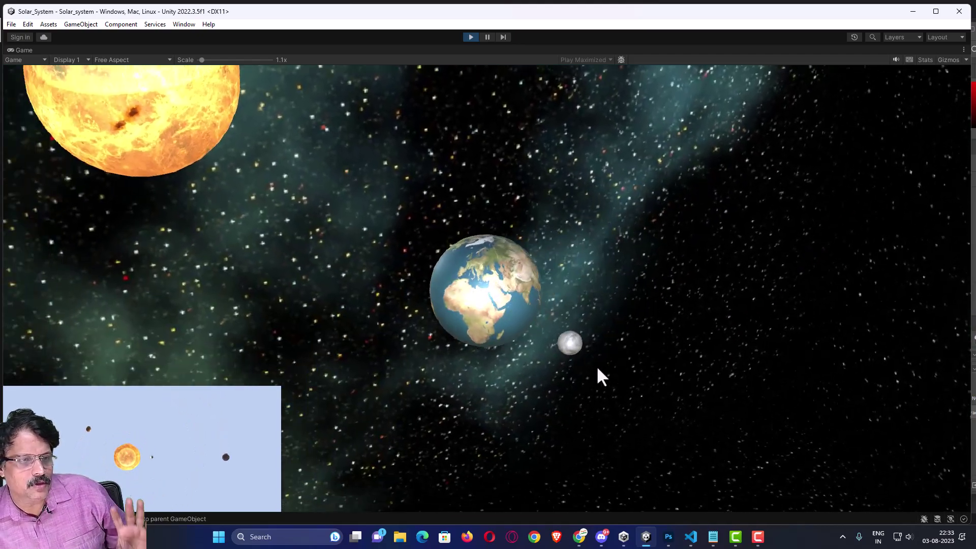